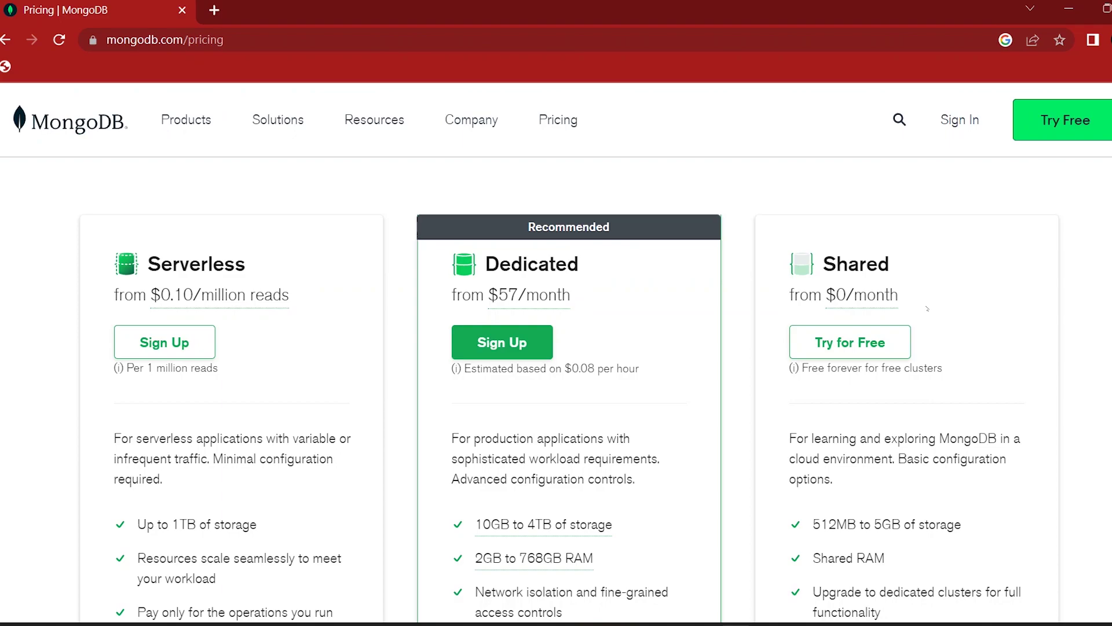
Step: Skim the MongoDB pricing page, then go back to the Atlas landing page
{"action": "scroll", "coordinate": [924, 309], "scroll_direction": "down", "scroll_amount": 3}
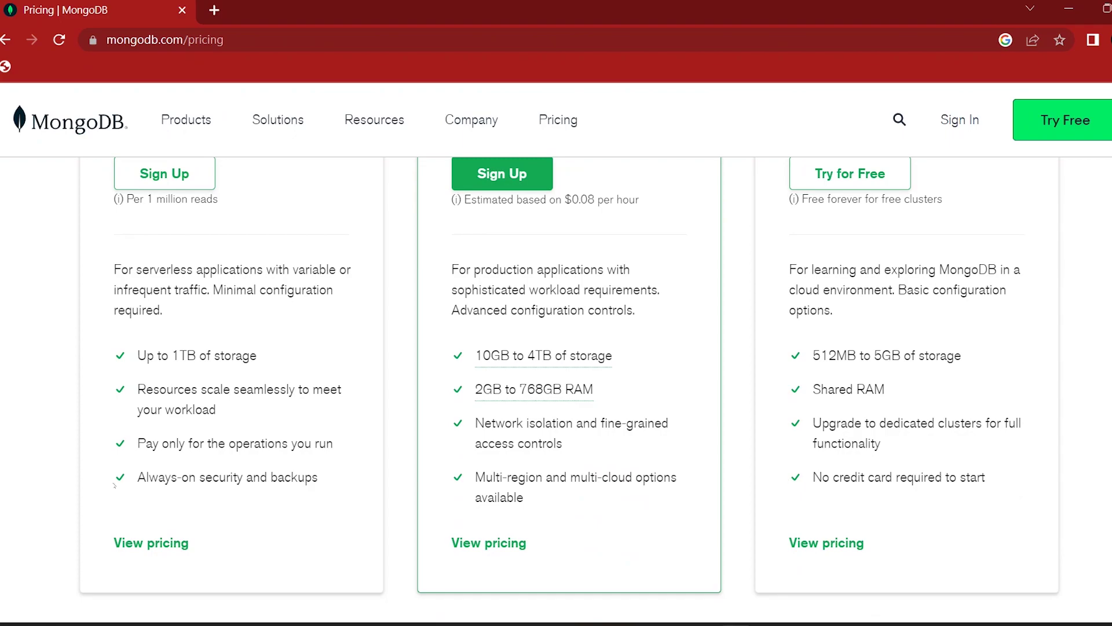
{"action": "scroll", "coordinate": [411, 474], "scroll_direction": "up", "scroll_amount": 2}
{"action": "key", "text": "alt+Left"}
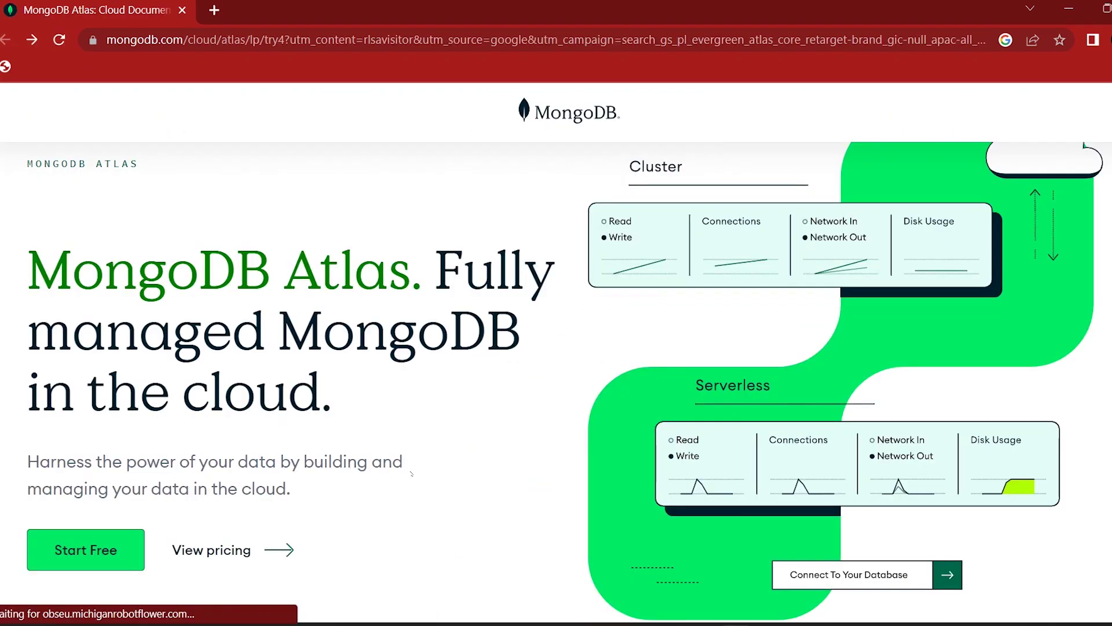
Step: Open the free Atlas registration form and choose to sign up with Google
{"action": "left_click", "coordinate": [89, 554]}
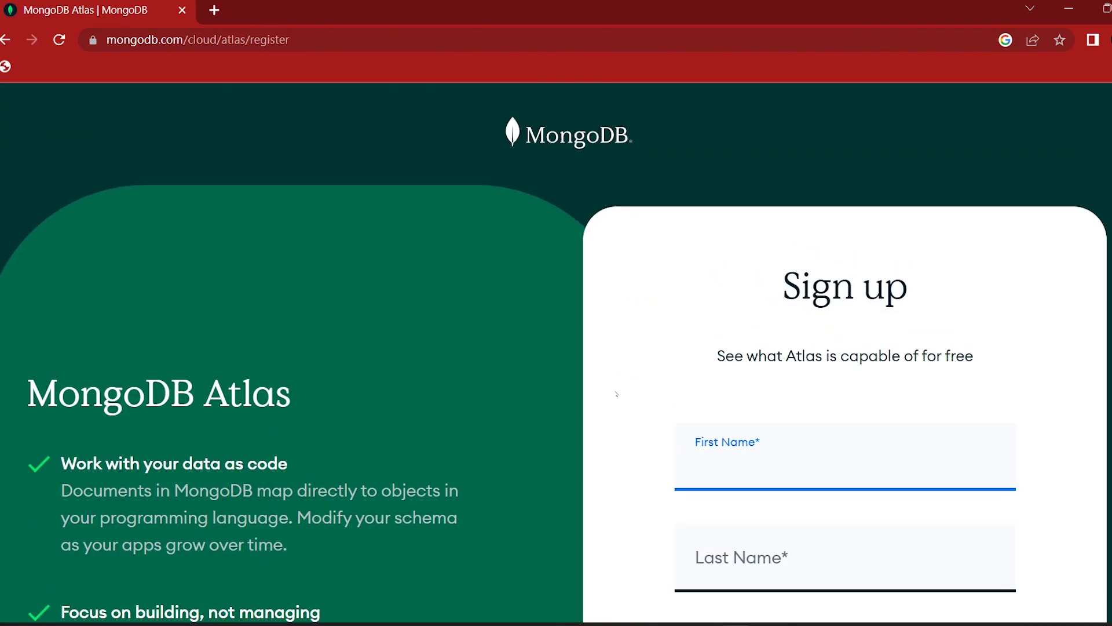
{"action": "scroll", "coordinate": [617, 394], "scroll_direction": "down", "scroll_amount": 5}
{"action": "scroll", "coordinate": [616, 394], "scroll_direction": "down", "scroll_amount": 5}
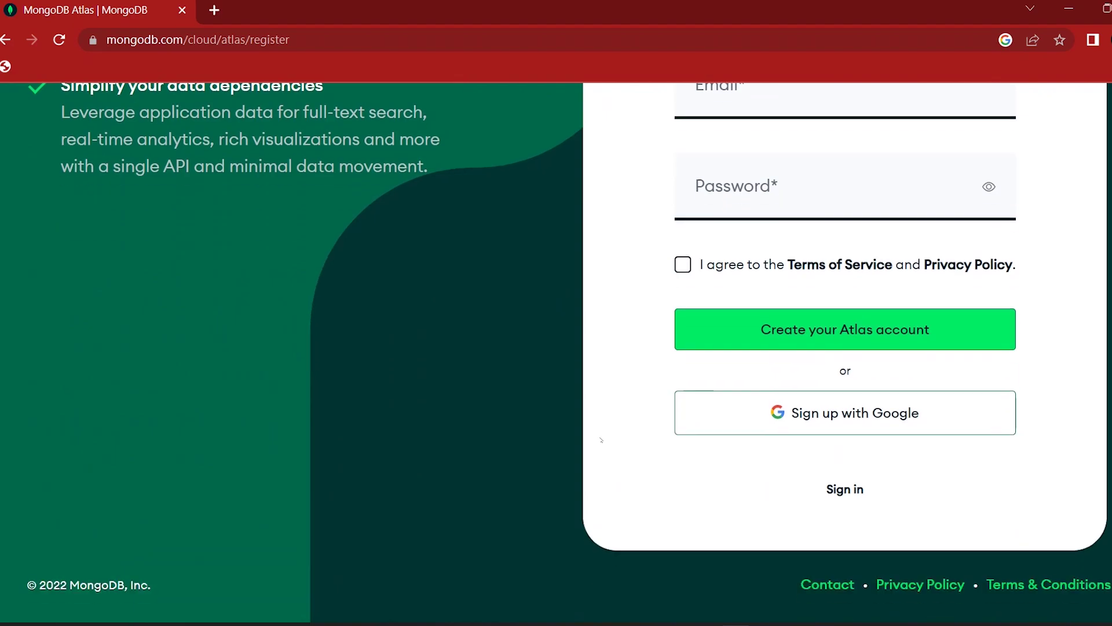
{"action": "scroll", "coordinate": [658, 490], "scroll_direction": "up", "scroll_amount": 8}
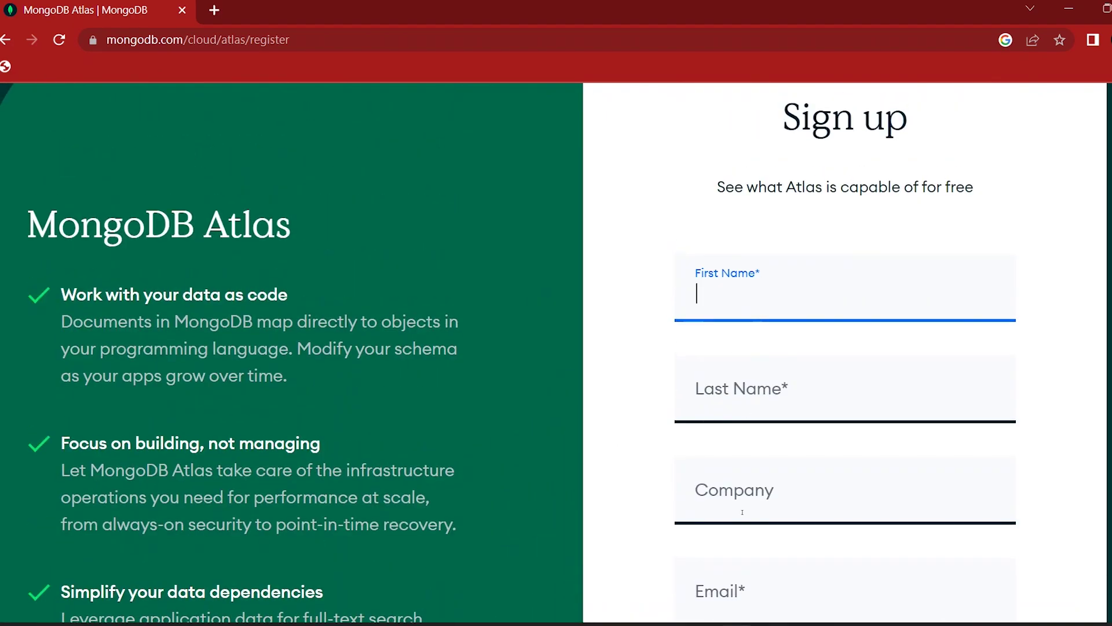
{"action": "scroll", "coordinate": [743, 431], "scroll_direction": "down", "scroll_amount": 4}
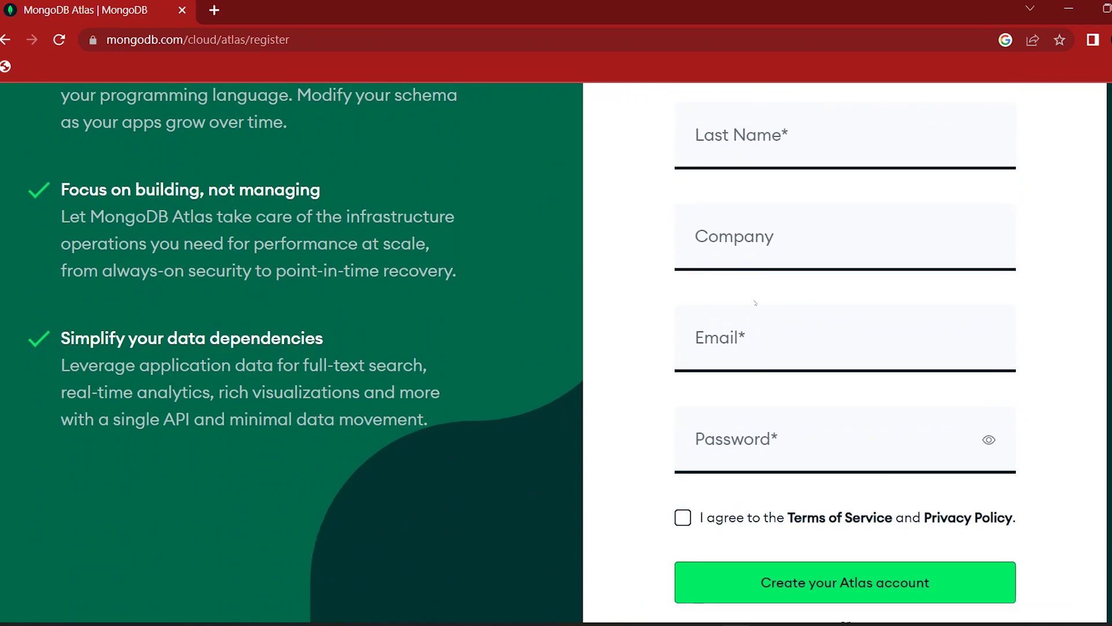
{"action": "scroll", "coordinate": [737, 439], "scroll_direction": "down", "scroll_amount": 4}
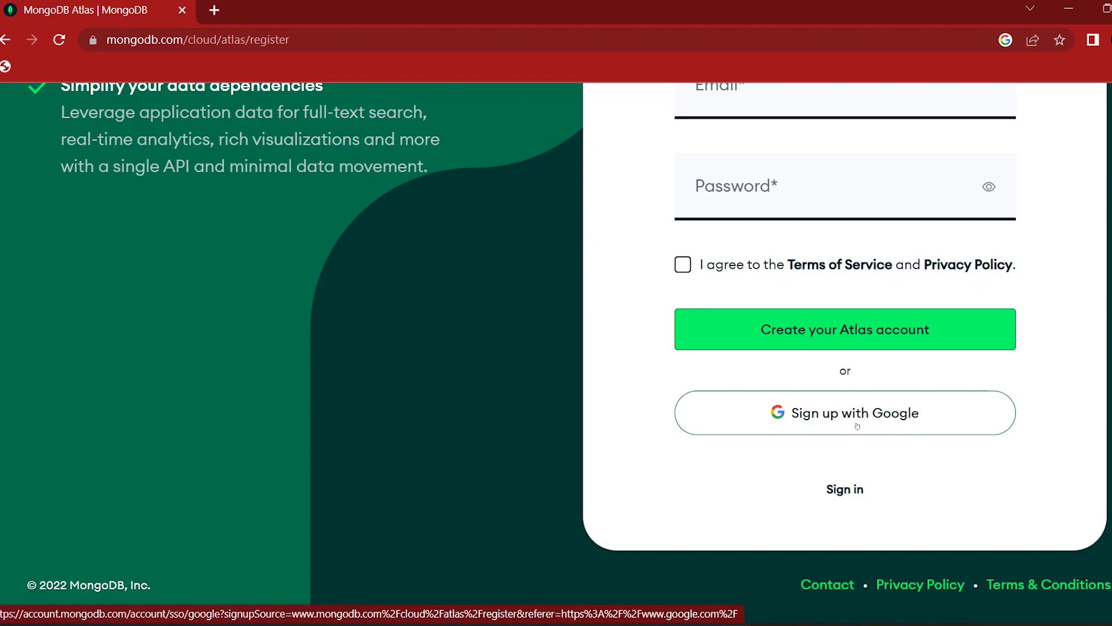
{"action": "scroll", "coordinate": [857, 425], "scroll_direction": "up", "scroll_amount": 2}
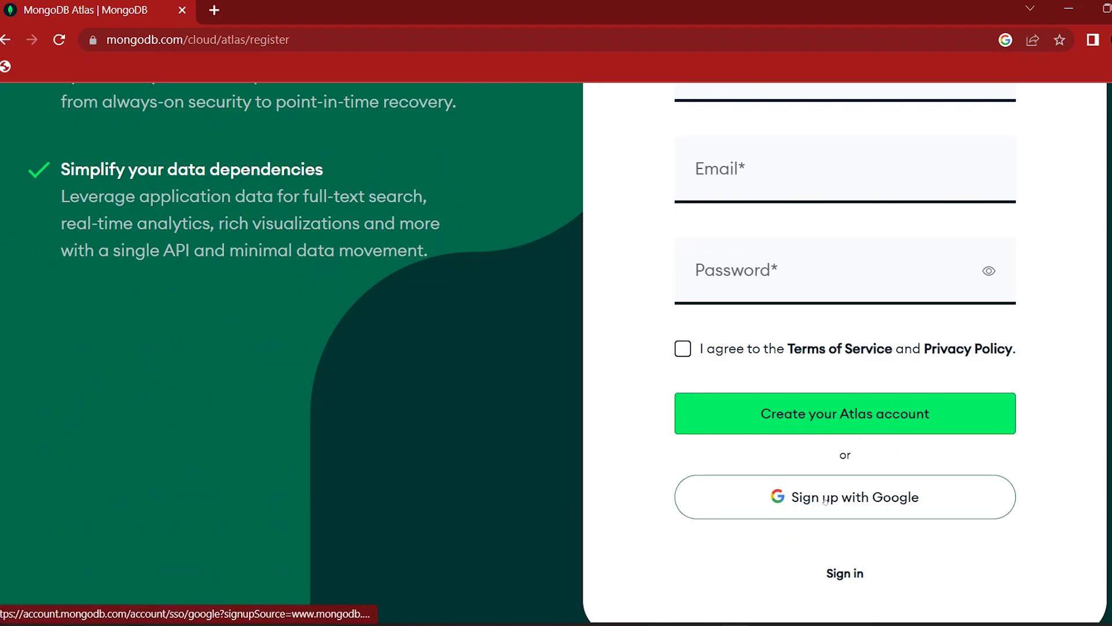
{"action": "left_click", "coordinate": [825, 499]}
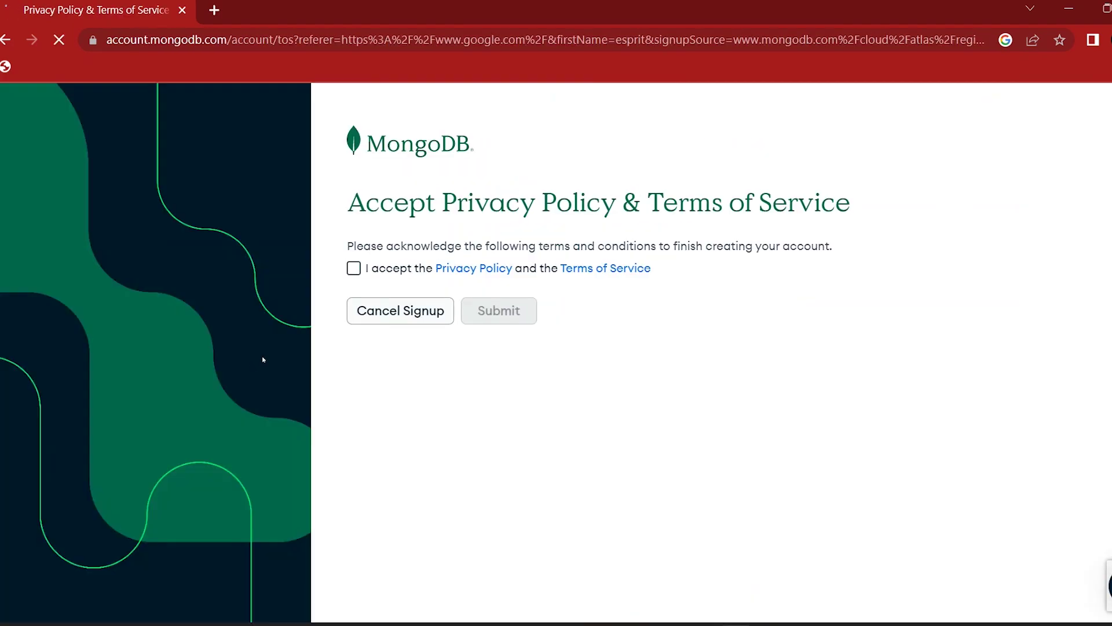
Step: Accept the Privacy Policy and Terms of Service and submit to finish registering
{"action": "left_click", "coordinate": [353, 268]}
{"action": "left_click", "coordinate": [509, 314]}
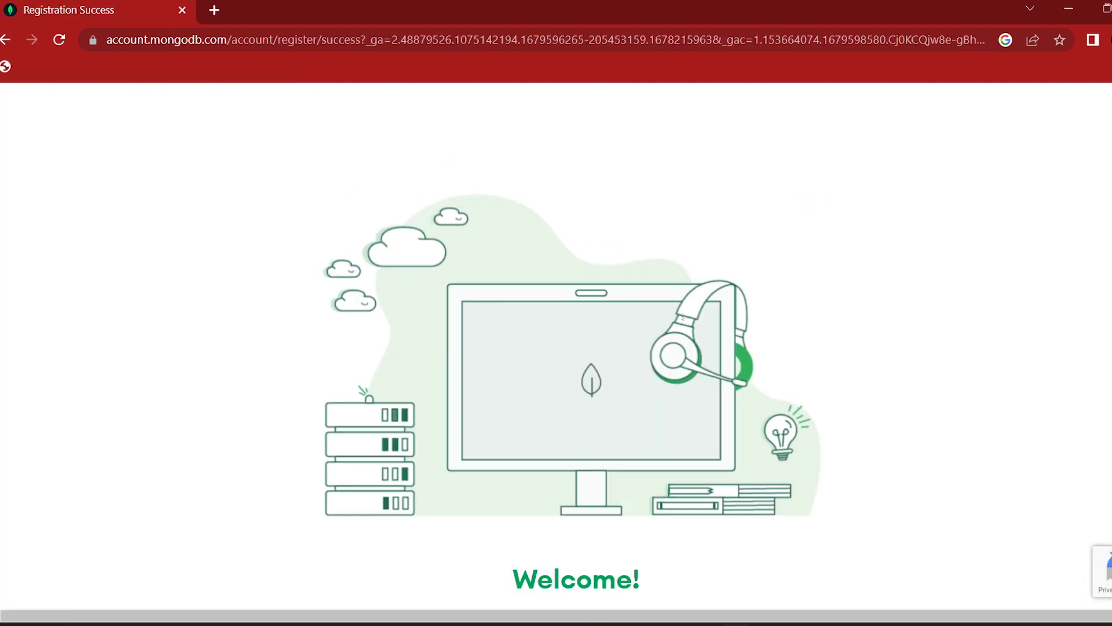
{"action": "scroll", "coordinate": [682, 318], "scroll_direction": "down", "scroll_amount": 2}
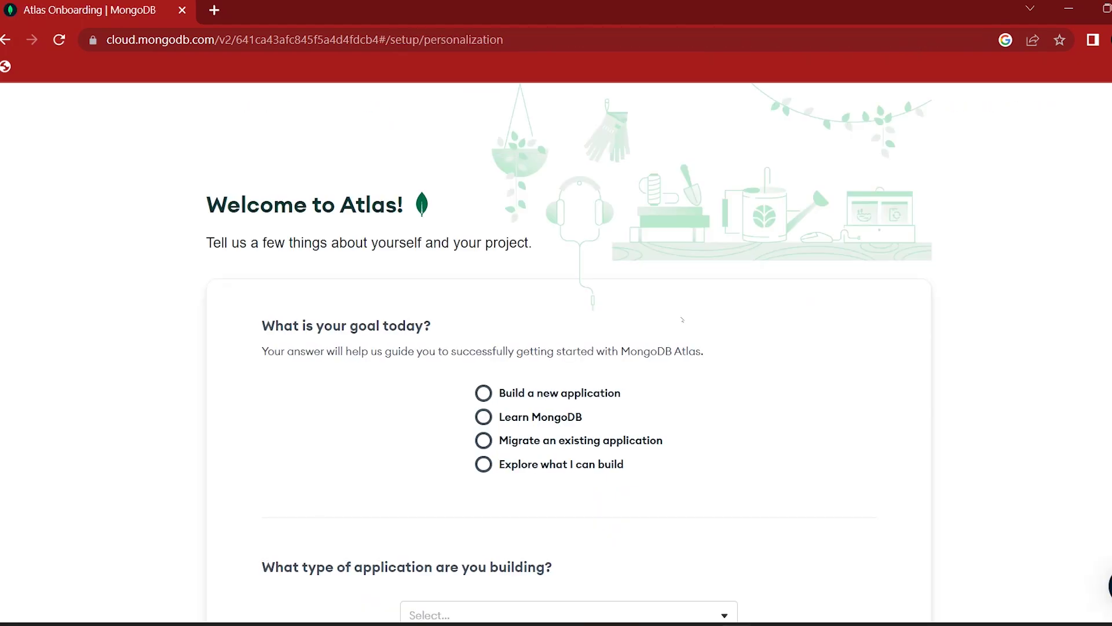
Step: Answer the onboarding goal with Learn MongoDB and pick Other as the application type
{"action": "scroll", "coordinate": [754, 265], "scroll_direction": "down", "scroll_amount": 2}
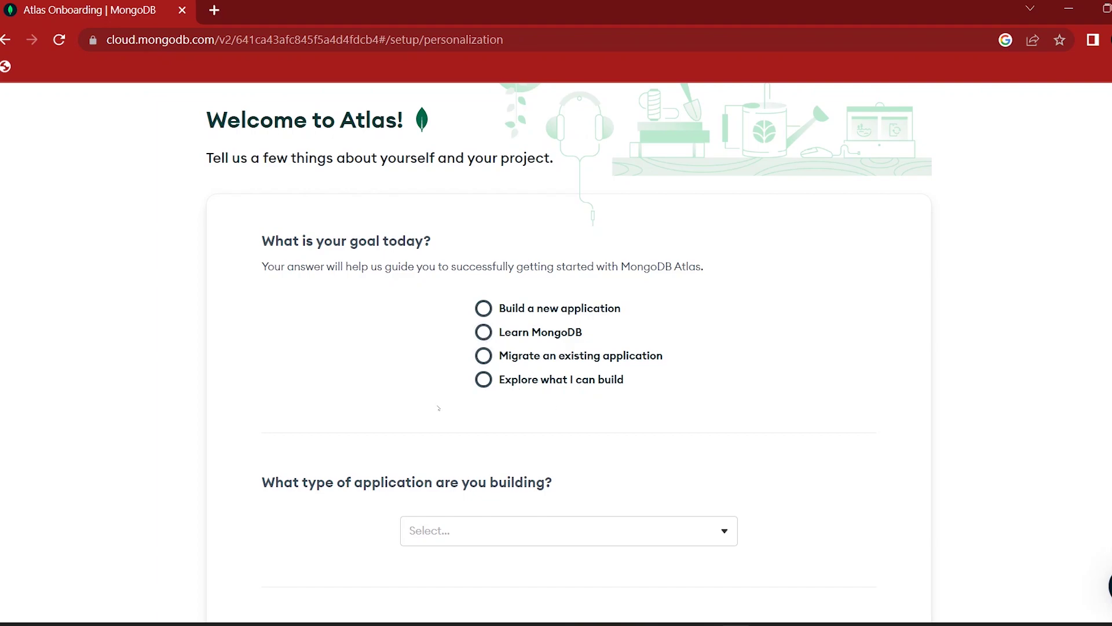
{"action": "left_click", "coordinate": [484, 332]}
{"action": "scroll", "coordinate": [354, 410], "scroll_direction": "down", "scroll_amount": 1}
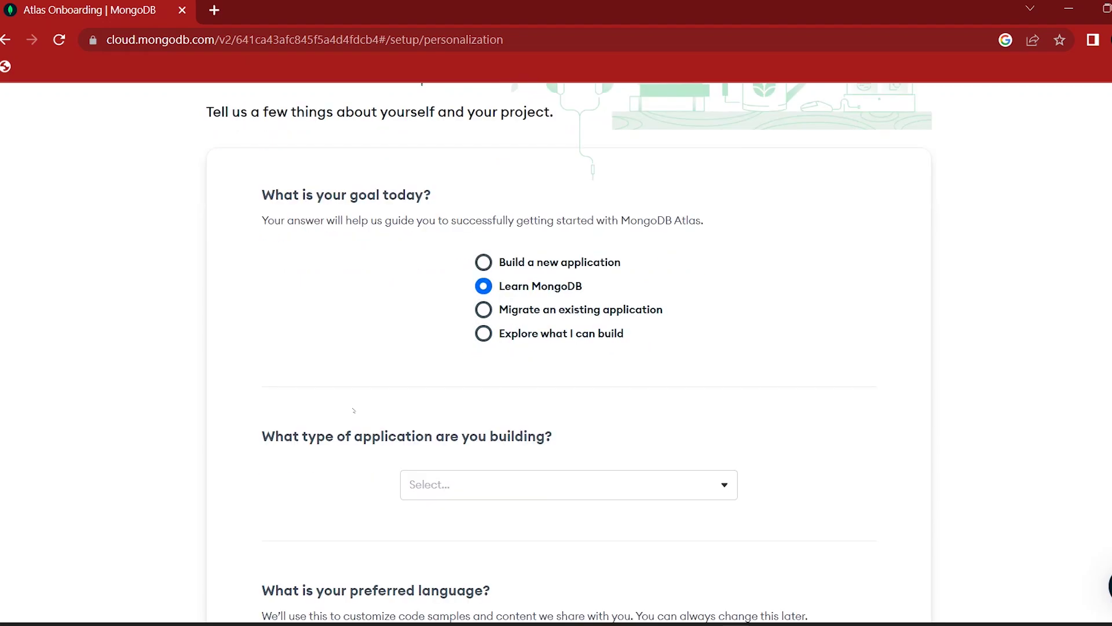
{"action": "left_click", "coordinate": [525, 486]}
{"action": "scroll", "coordinate": [526, 463], "scroll_direction": "down", "scroll_amount": 3}
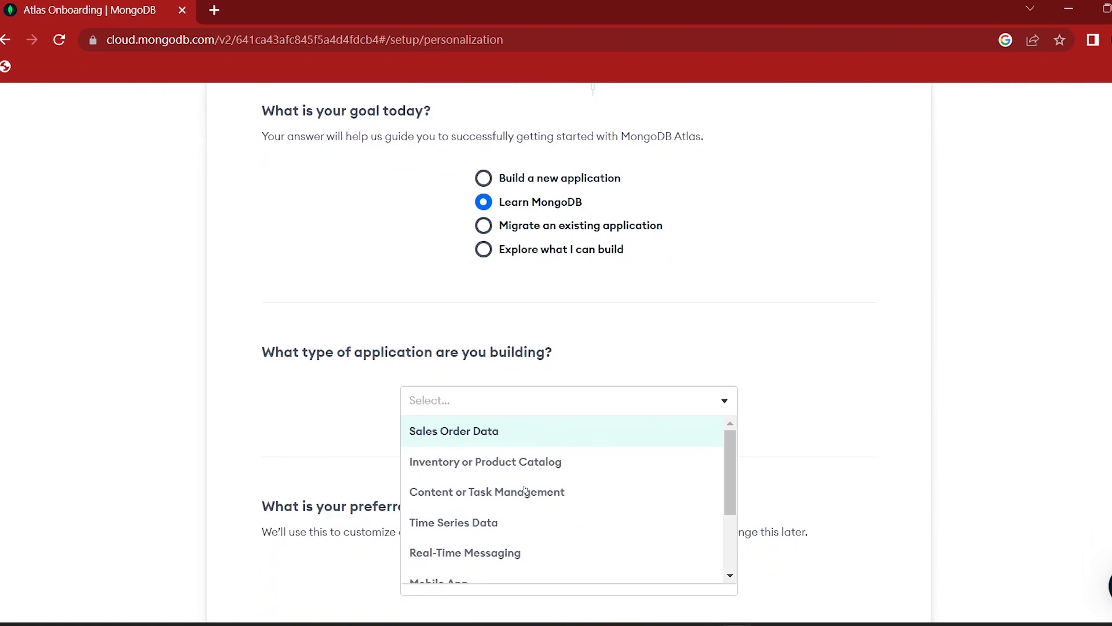
{"action": "scroll", "coordinate": [525, 430], "scroll_direction": "down", "scroll_amount": 2}
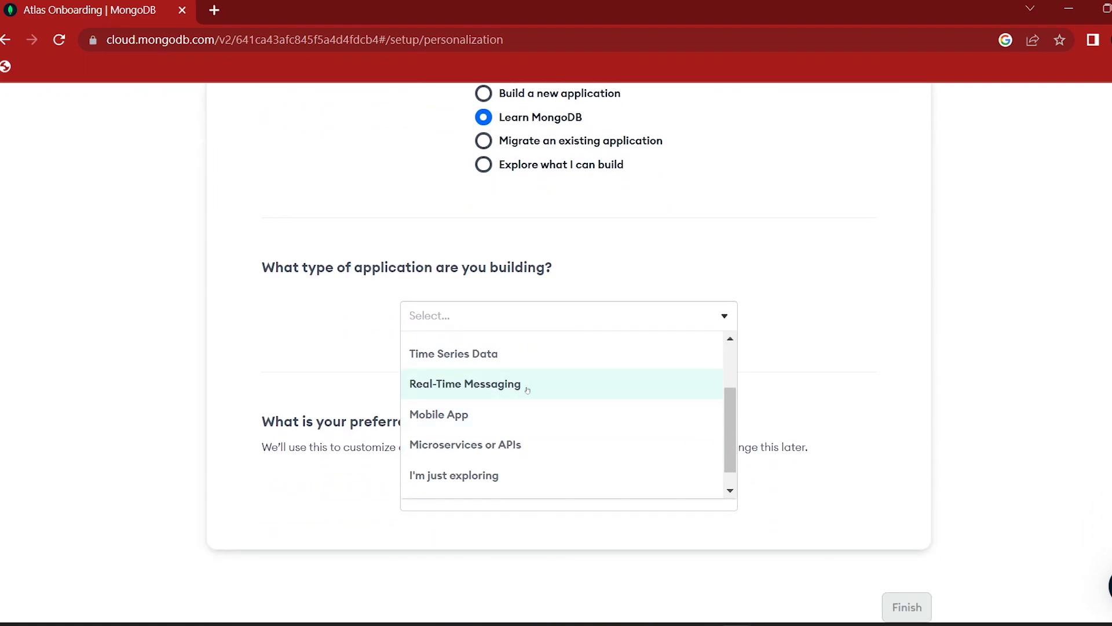
{"action": "scroll", "coordinate": [527, 390], "scroll_direction": "down", "scroll_amount": 1}
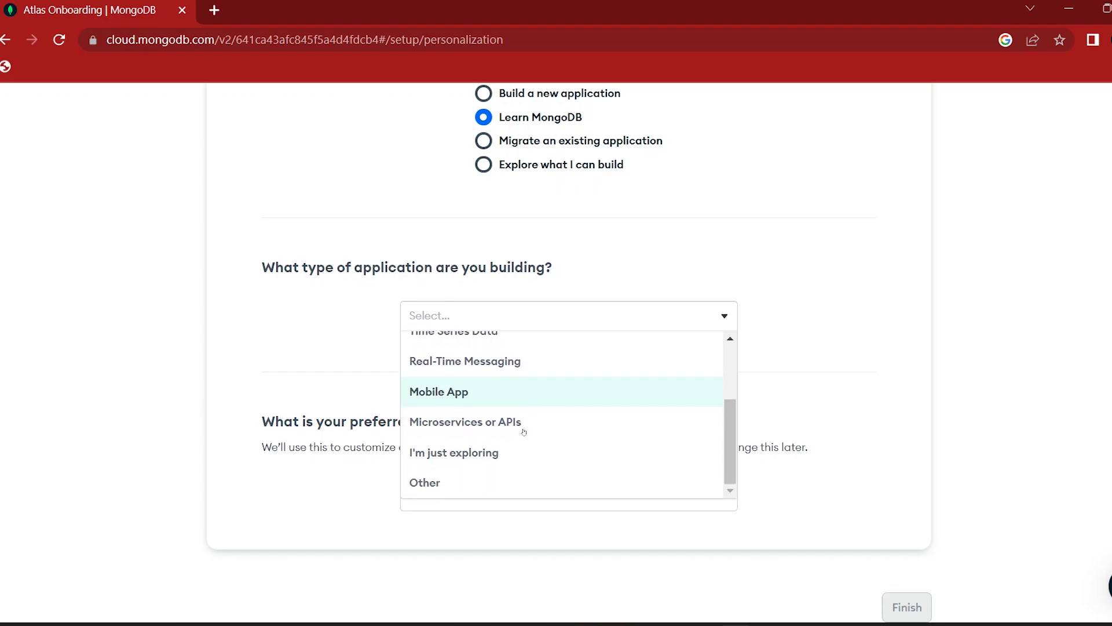
{"action": "left_click", "coordinate": [459, 479]}
Step: Set Python as the preferred programming language
{"action": "scroll", "coordinate": [315, 376], "scroll_direction": "down", "scroll_amount": 3}
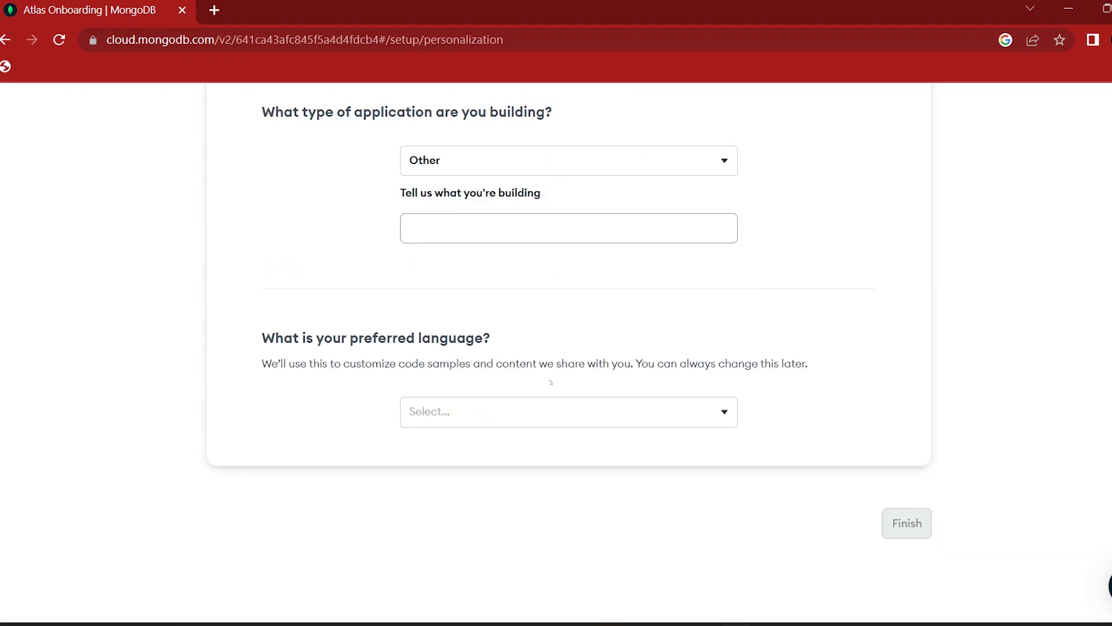
{"action": "left_click", "coordinate": [510, 411]}
{"action": "scroll", "coordinate": [487, 464], "scroll_direction": "up", "scroll_amount": 2}
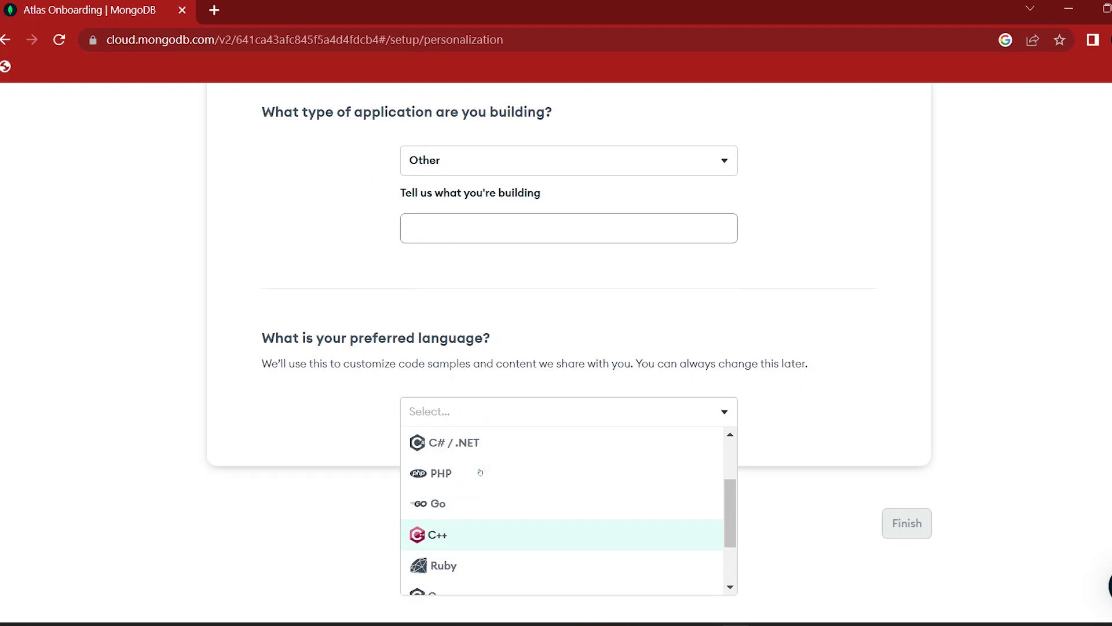
{"action": "scroll", "coordinate": [480, 472], "scroll_direction": "up", "scroll_amount": 3}
{"action": "left_click", "coordinate": [470, 480]}
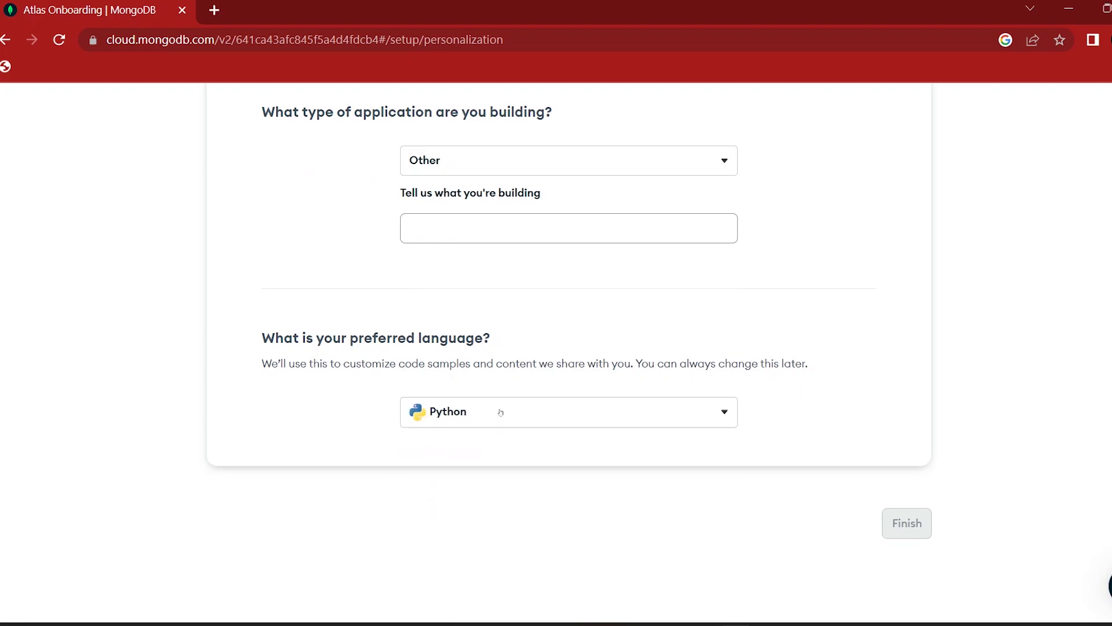
{"action": "scroll", "coordinate": [487, 359], "scroll_direction": "up", "scroll_amount": 1}
Step: Change the application type to I'm just exploring and submit the questionnaire
{"action": "left_click", "coordinate": [469, 244]}
{"action": "scroll", "coordinate": [481, 301], "scroll_direction": "up", "scroll_amount": 3}
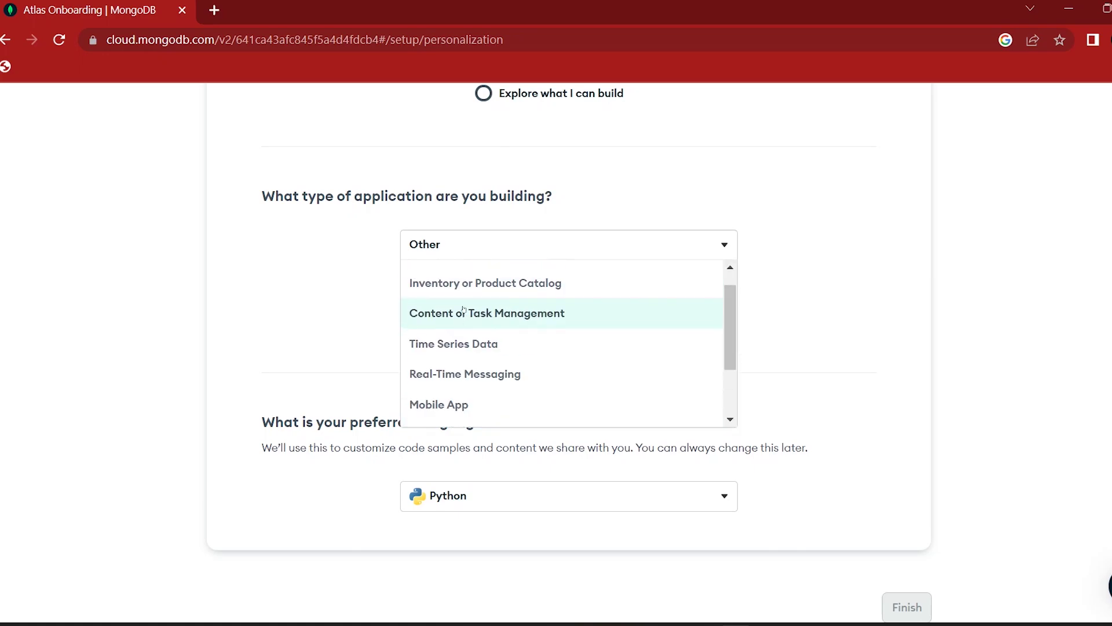
{"action": "scroll", "coordinate": [481, 347], "scroll_direction": "down", "scroll_amount": 3}
{"action": "left_click", "coordinate": [484, 402]}
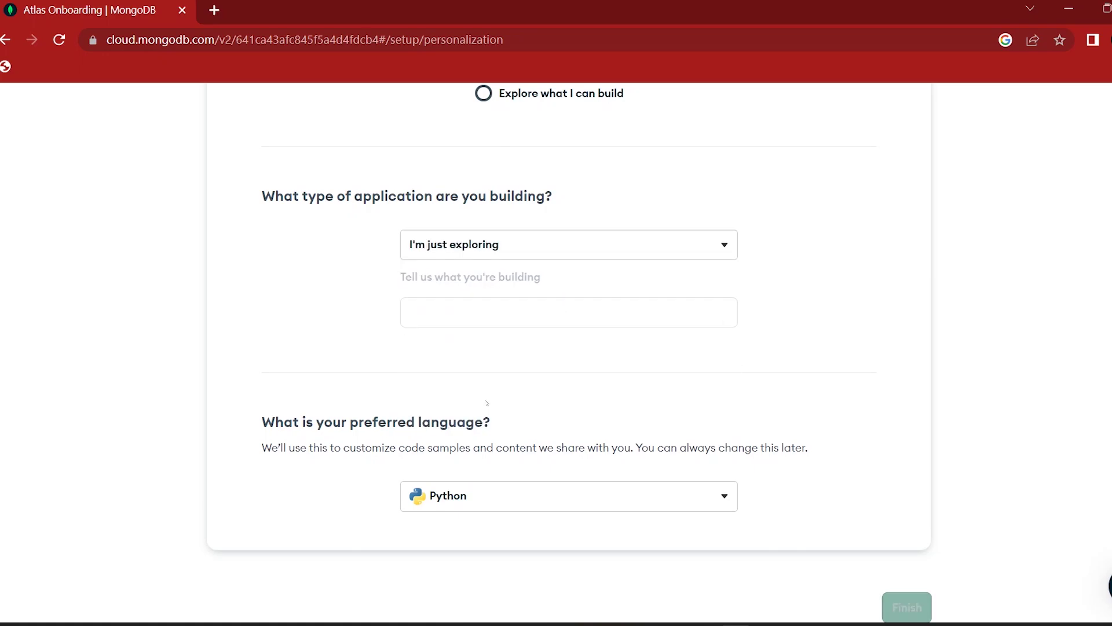
{"action": "left_click", "coordinate": [896, 536]}
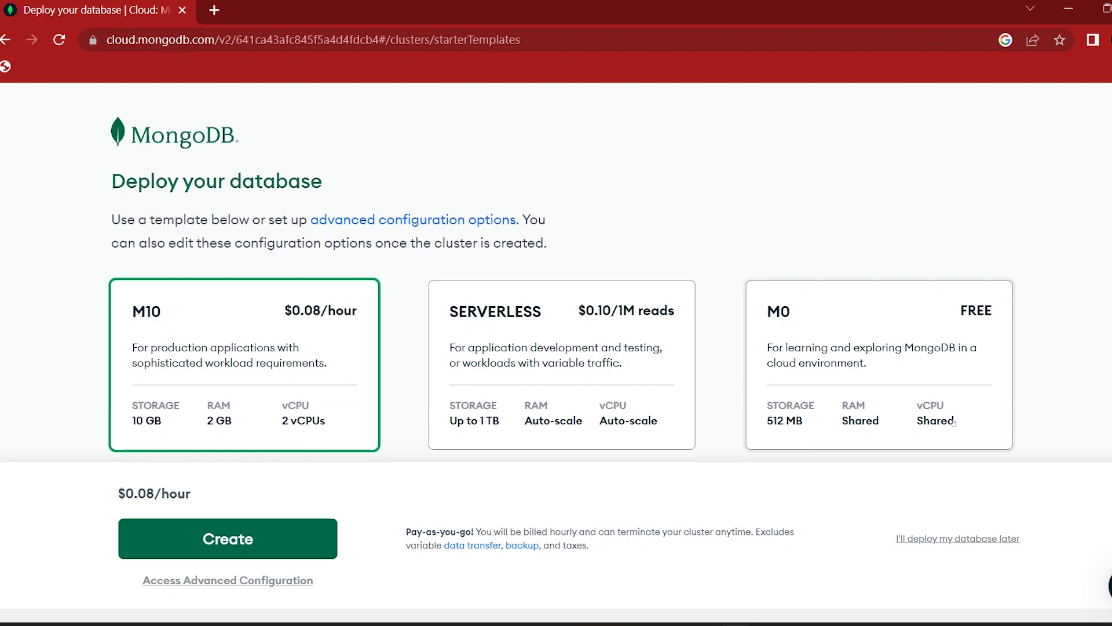
Step: Create the free M0 AWS cluster Cluster0 in the Mumbai (ap-south-1) region
{"action": "scroll", "coordinate": [953, 422], "scroll_direction": "down", "scroll_amount": 3}
{"action": "left_click", "coordinate": [875, 225]}
{"action": "scroll", "coordinate": [312, 218], "scroll_direction": "down", "scroll_amount": 3}
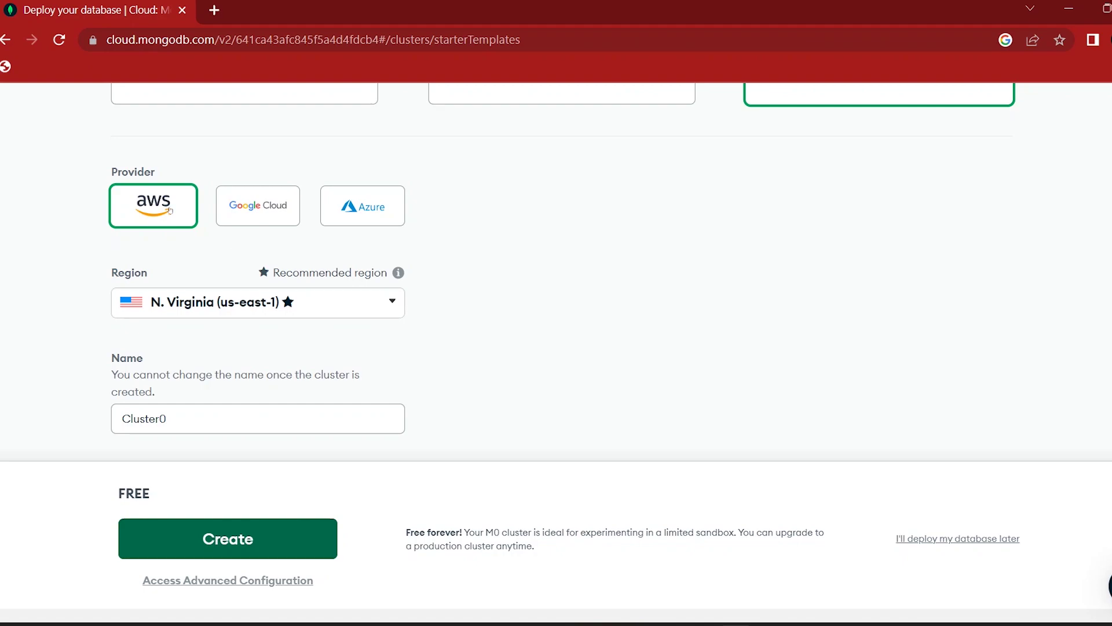
{"action": "left_click", "coordinate": [386, 301]}
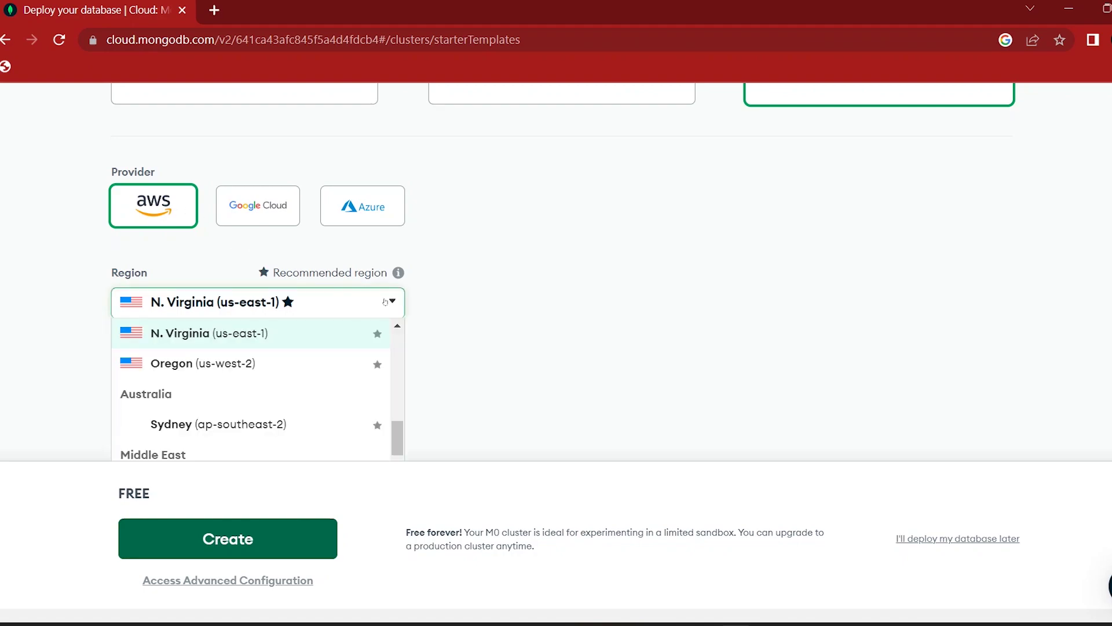
{"action": "scroll", "coordinate": [335, 316], "scroll_direction": "down", "scroll_amount": 5}
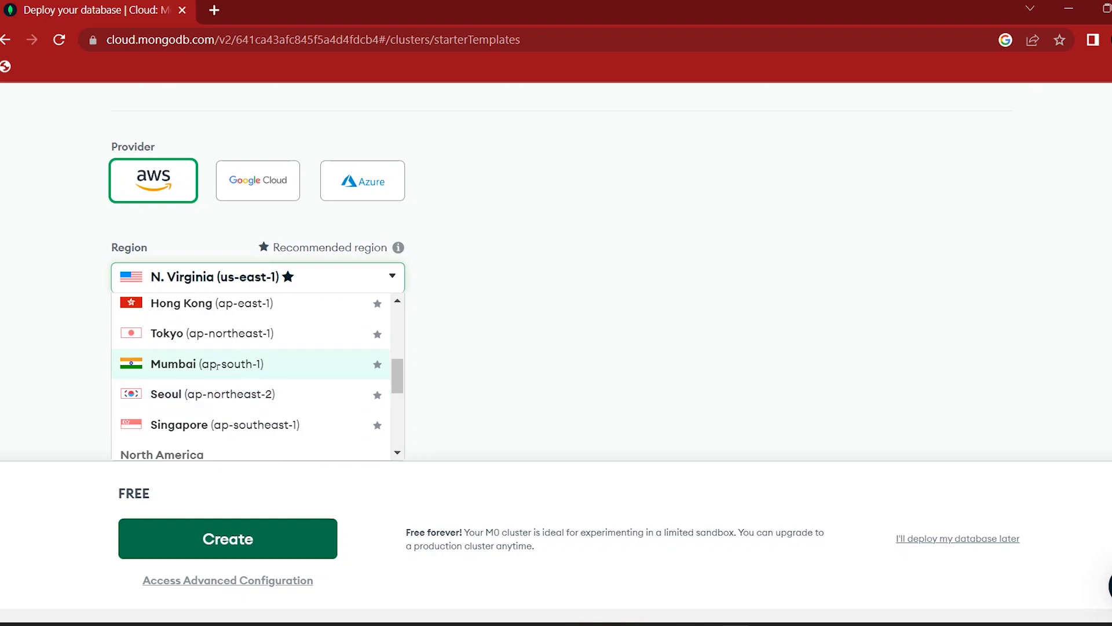
{"action": "left_click", "coordinate": [217, 365]}
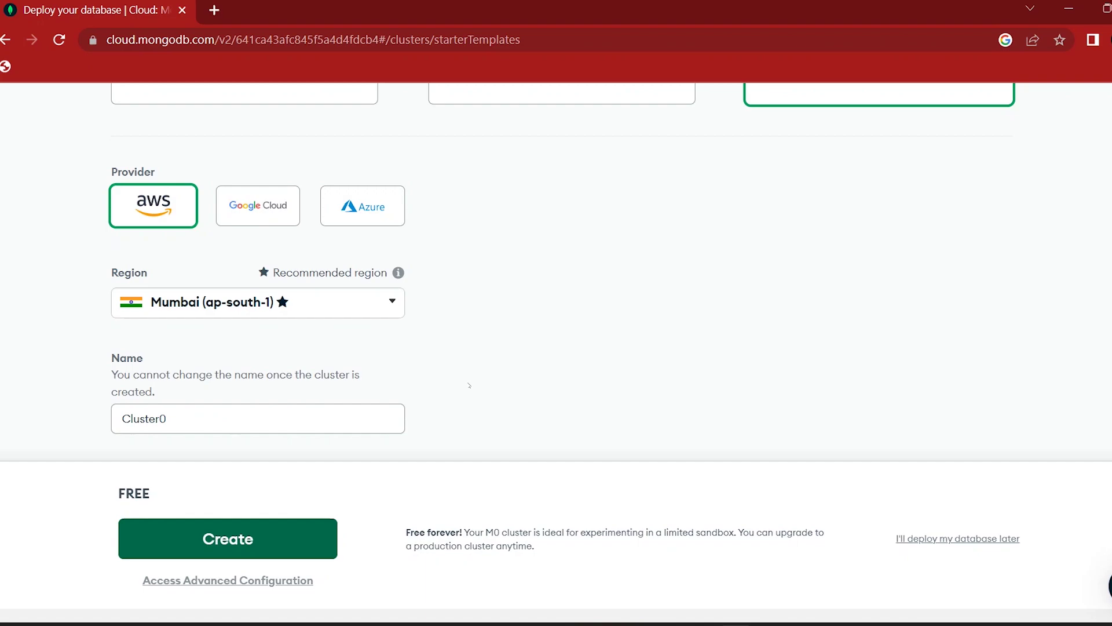
{"action": "left_click", "coordinate": [259, 541]}
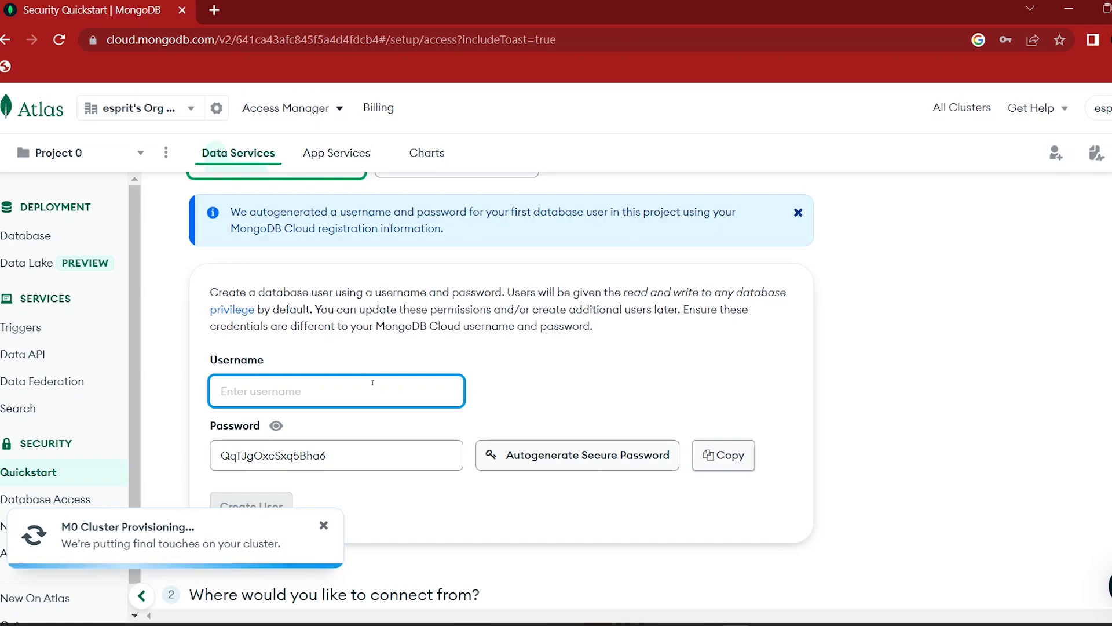
Step: Create a database user with a chosen username and your own password instead of the generated one
{"action": "scroll", "coordinate": [359, 336], "scroll_direction": "down", "scroll_amount": 3}
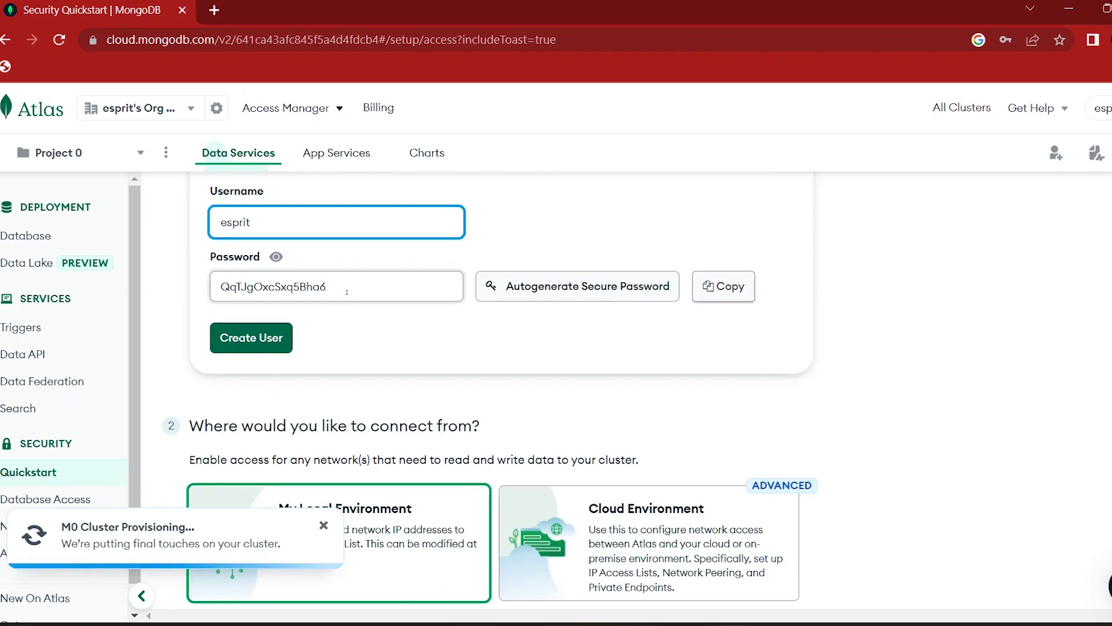
{"action": "left_click", "coordinate": [575, 288]}
{"action": "left_click", "coordinate": [575, 288]}
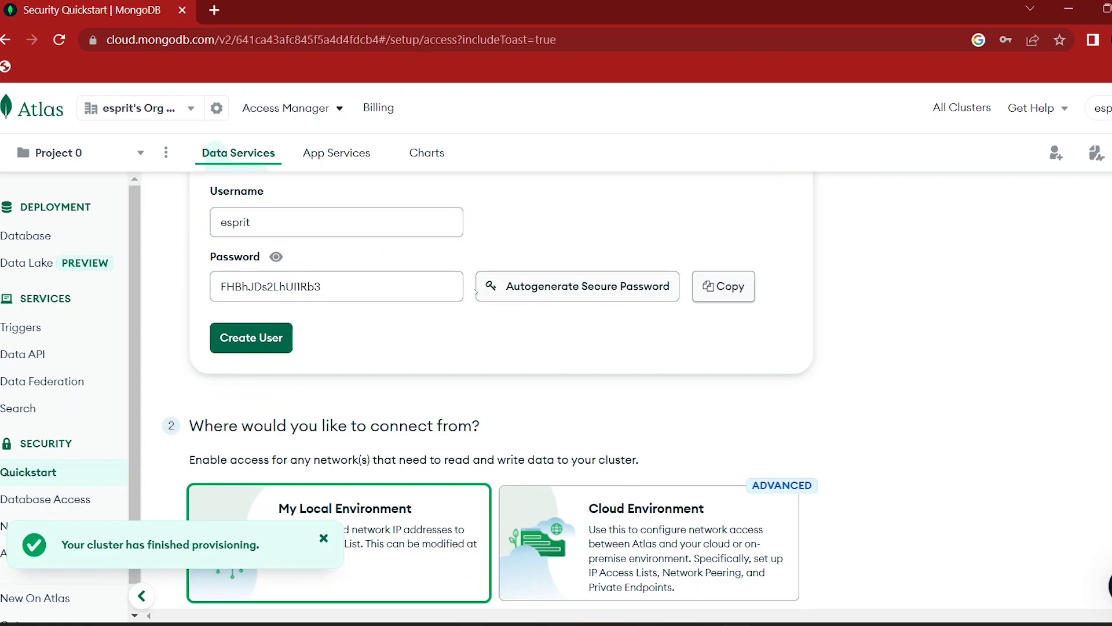
{"action": "left_click", "coordinate": [360, 289]}
{"action": "key", "text": "BackSpace"}
{"action": "key", "text": "BackSpace"}
{"action": "key", "text": "BackSpace"}
{"action": "key", "text": "BackSpace"}
{"action": "key", "text": "BackSpace"}
{"action": "key", "text": "BackSpace"}
{"action": "key", "text": "BackSpace"}
{"action": "key", "text": "BackSpace"}
{"action": "key", "text": "BackSpace"}
{"action": "key", "text": "BackSpace"}
{"action": "key", "text": "BackSpace"}
{"action": "key", "text": "BackSpace"}
{"action": "key", "text": "BackSpace"}
{"action": "key", "text": "BackSpace"}
{"action": "key", "text": "BackSpace"}
{"action": "key", "text": "BackSpace"}
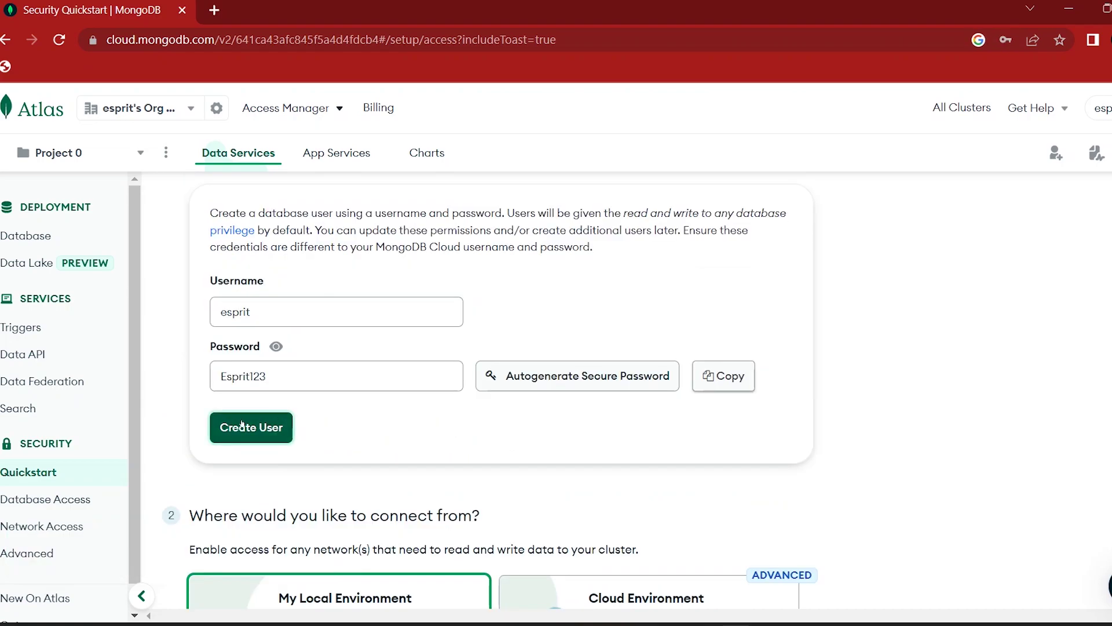
{"action": "left_click", "coordinate": [241, 426]}
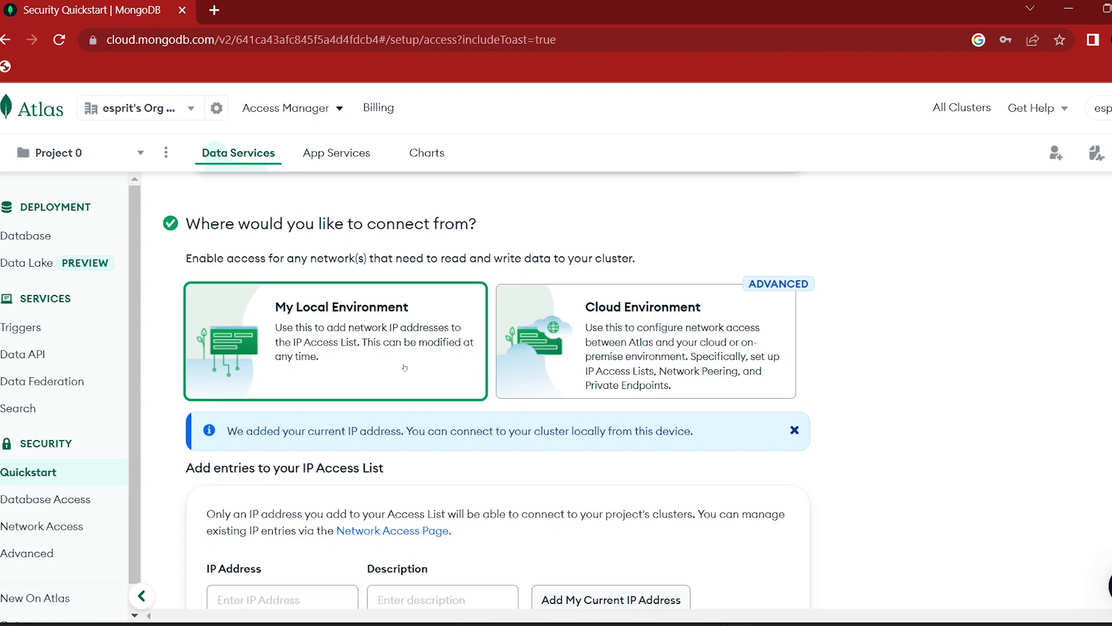
Step: Add this computer's current IP address to the access list, finish setup and go to Databases
{"action": "scroll", "coordinate": [581, 336], "scroll_direction": "down", "scroll_amount": 2}
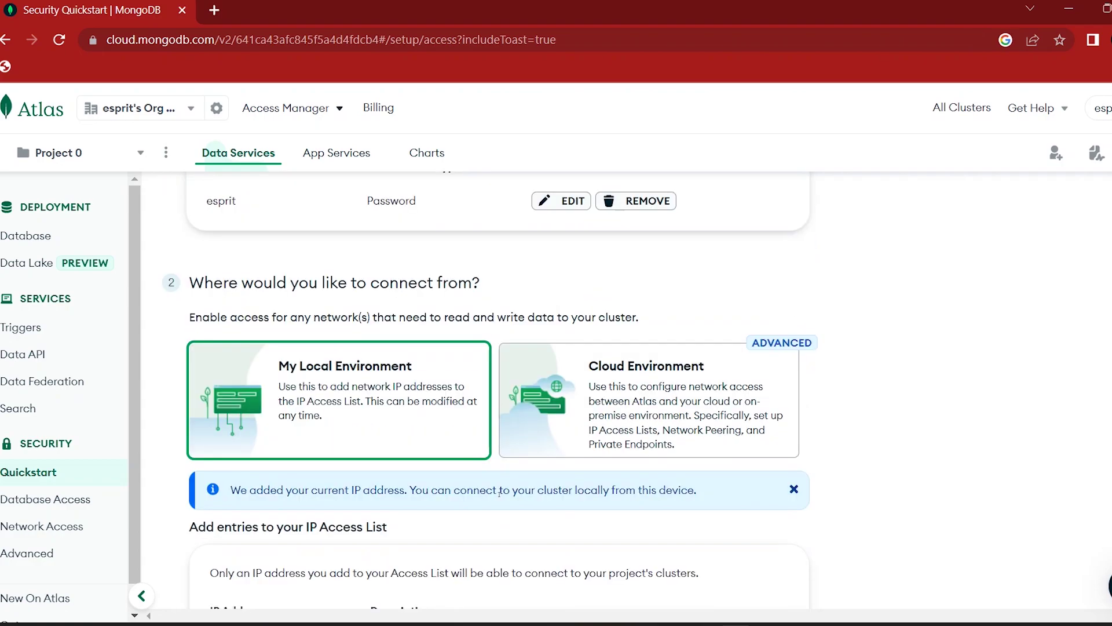
{"action": "scroll", "coordinate": [499, 494], "scroll_direction": "down", "scroll_amount": 3}
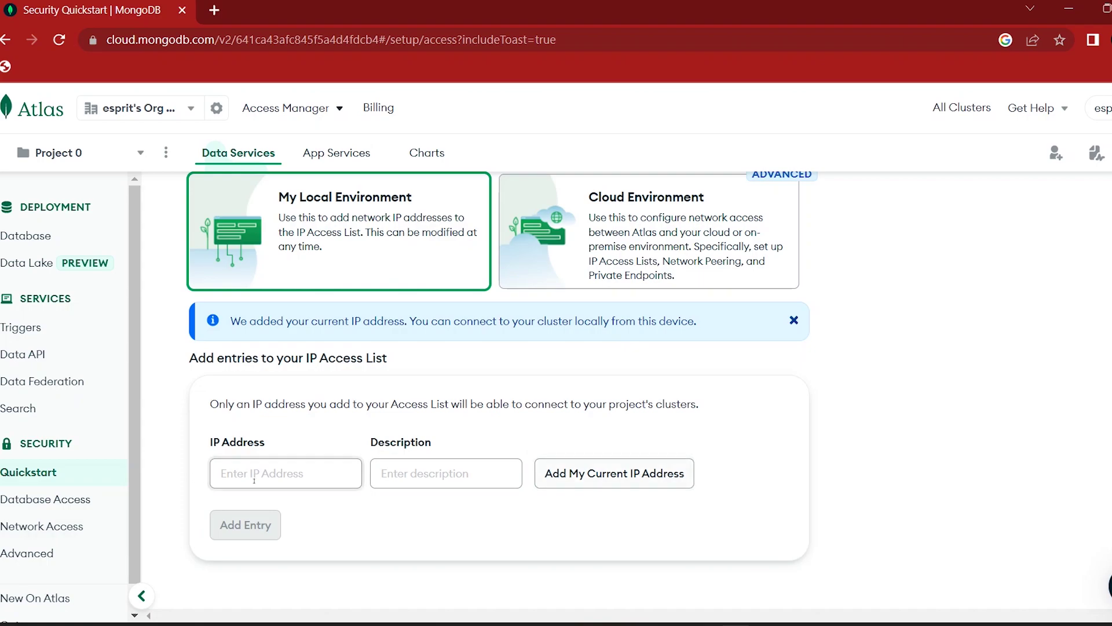
{"action": "left_click", "coordinate": [609, 478]}
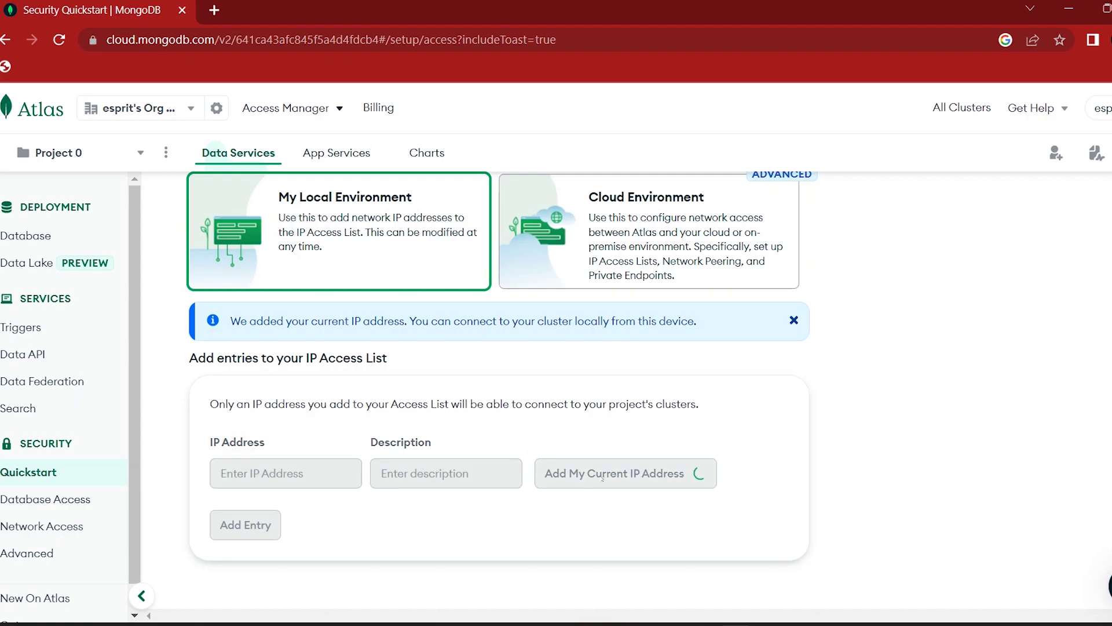
{"action": "scroll", "coordinate": [482, 482], "scroll_direction": "down", "scroll_amount": 3}
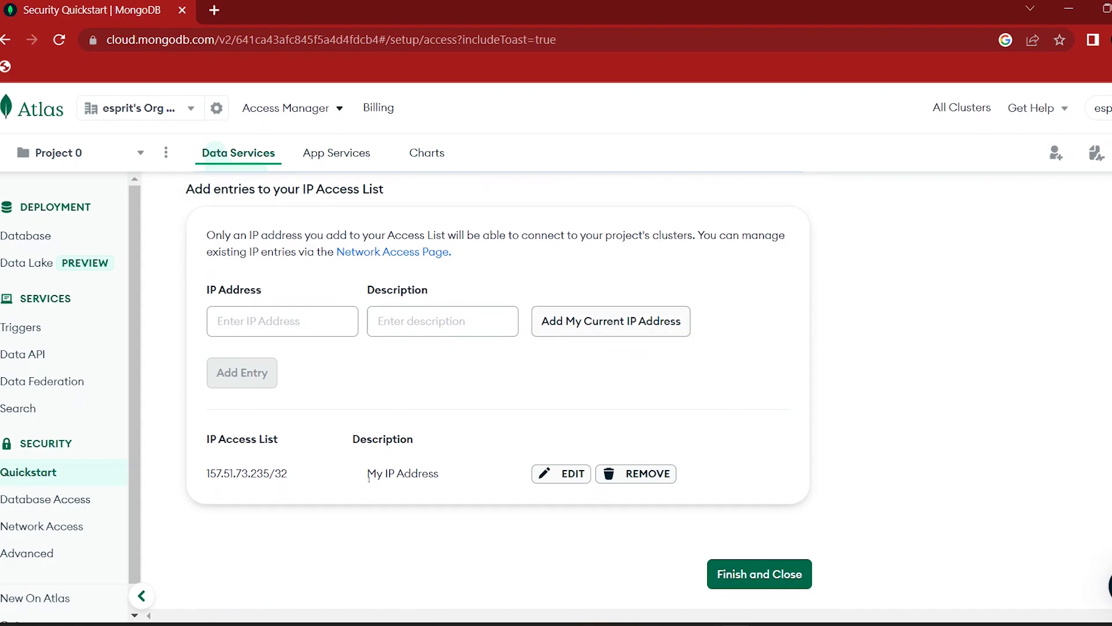
{"action": "left_click", "coordinate": [746, 575]}
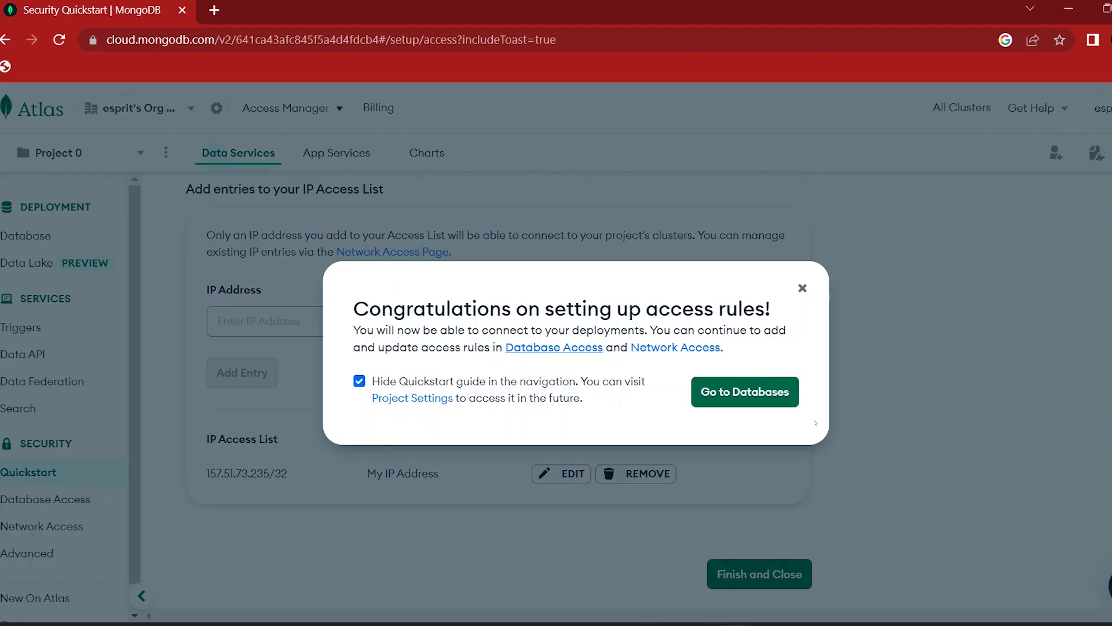
{"action": "left_click", "coordinate": [734, 396]}
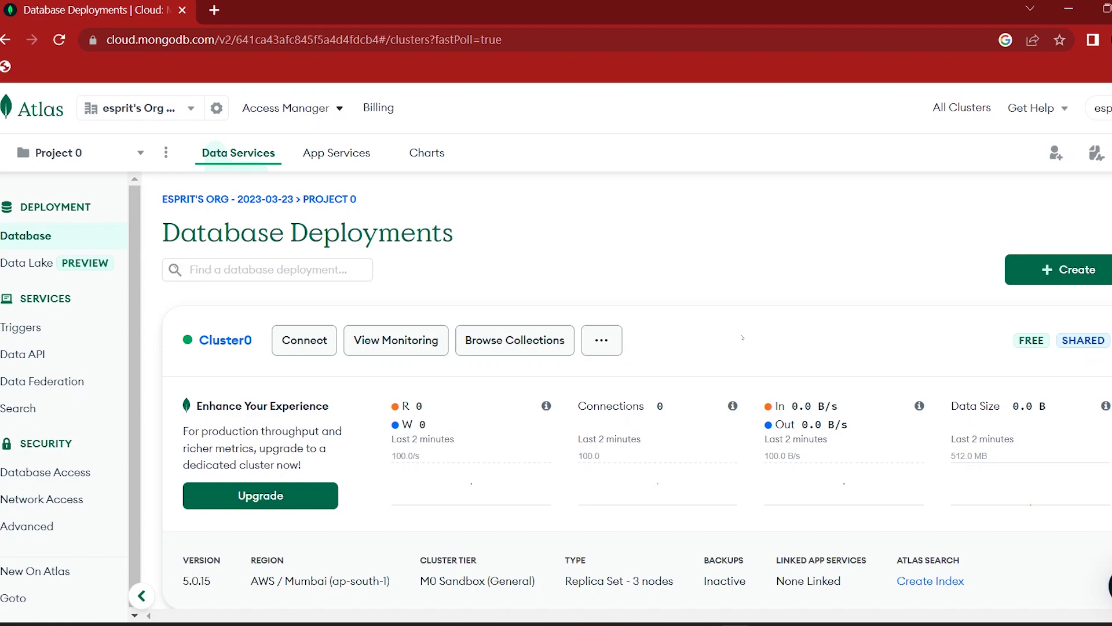
Step: Check Cluster0's monitoring and empty Collections tab, then return to the deployments page
{"action": "scroll", "coordinate": [741, 337], "scroll_direction": "down", "scroll_amount": 2}
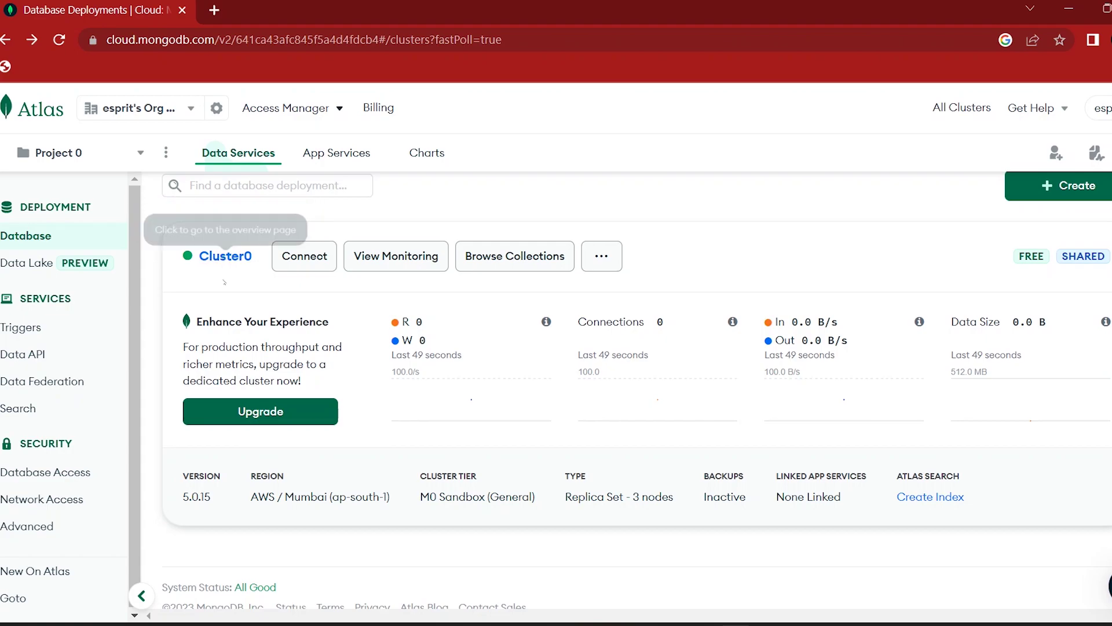
{"action": "left_click", "coordinate": [405, 264]}
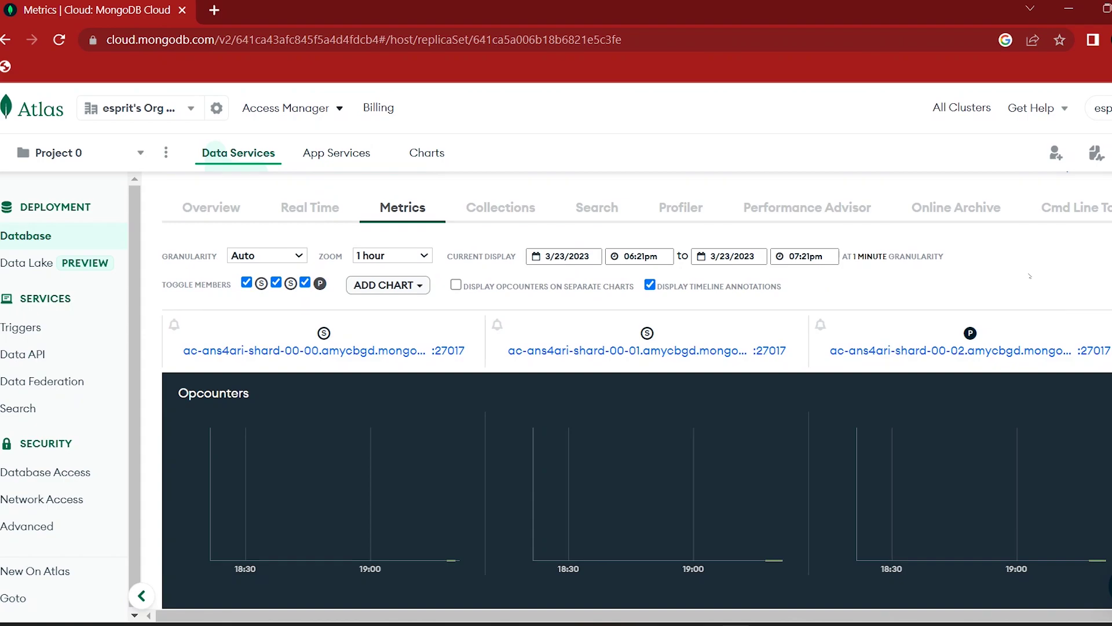
{"action": "left_click", "coordinate": [520, 210]}
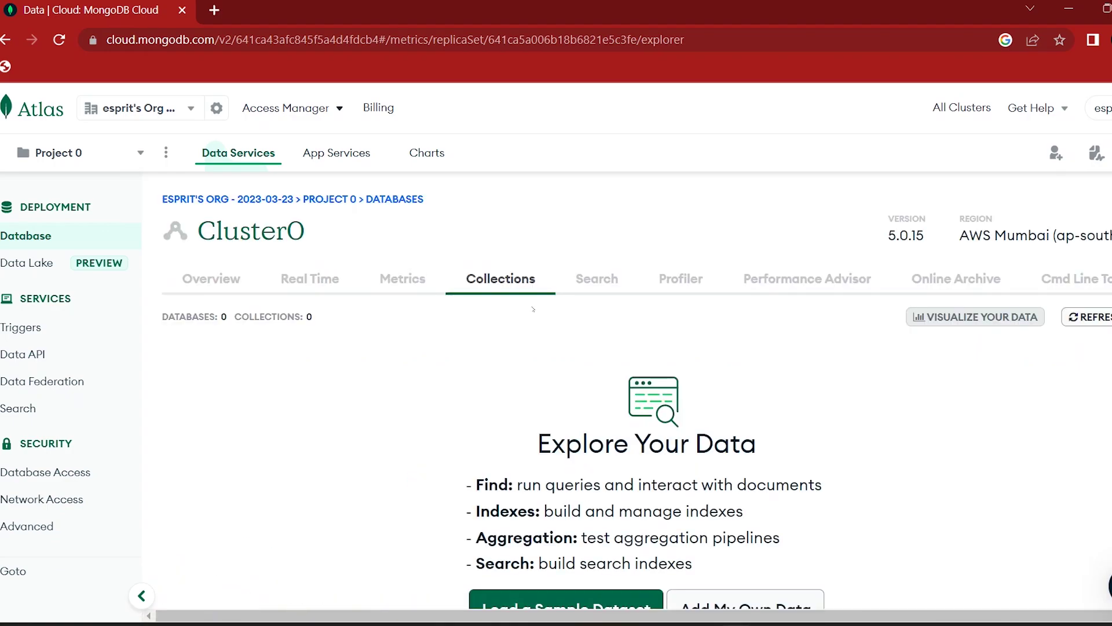
{"action": "scroll", "coordinate": [521, 325], "scroll_direction": "down", "scroll_amount": 3}
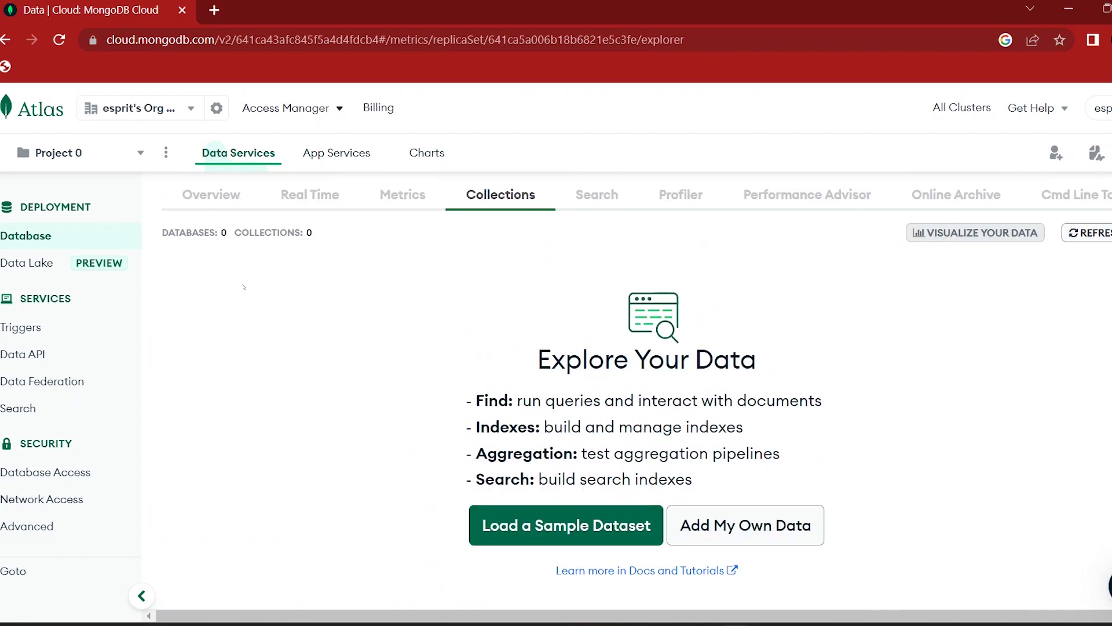
{"action": "key", "text": "alt+Left"}
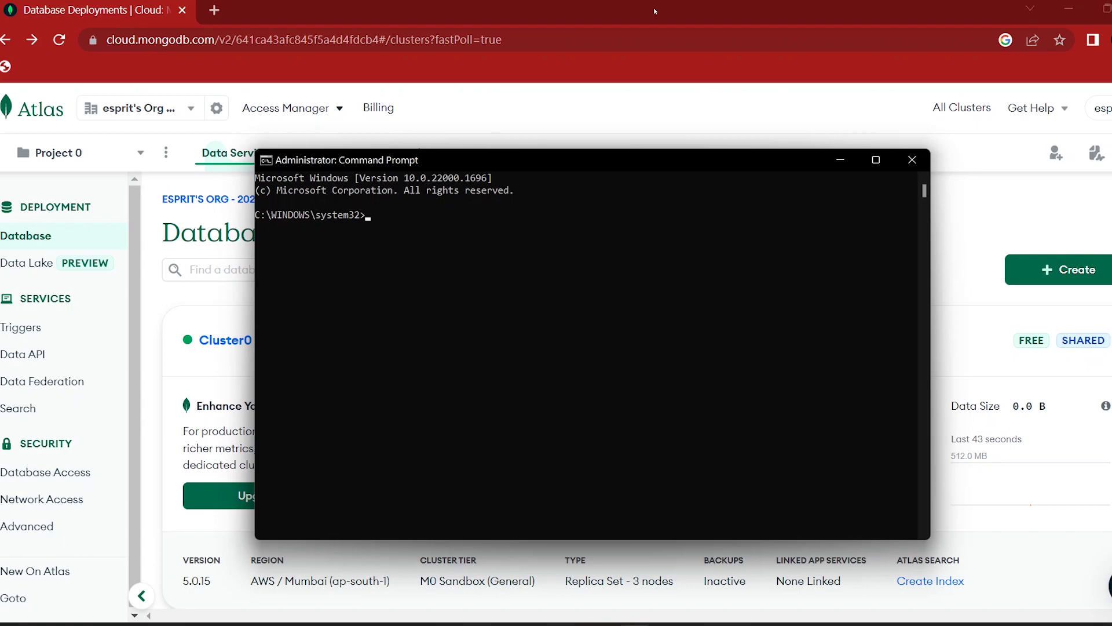
Step: Run net start mongodb then net stop mongodb, close Command Prompt, and open Cluster0's Connect options
{"action": "type", "text": "net start mongodb"}
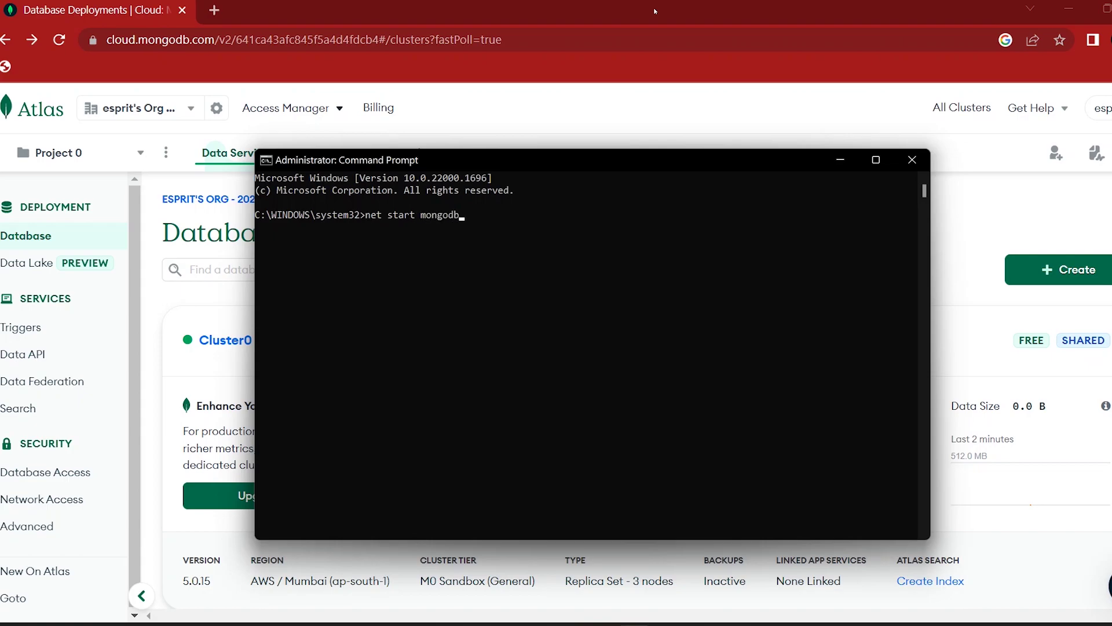
{"action": "key", "text": "Return"}
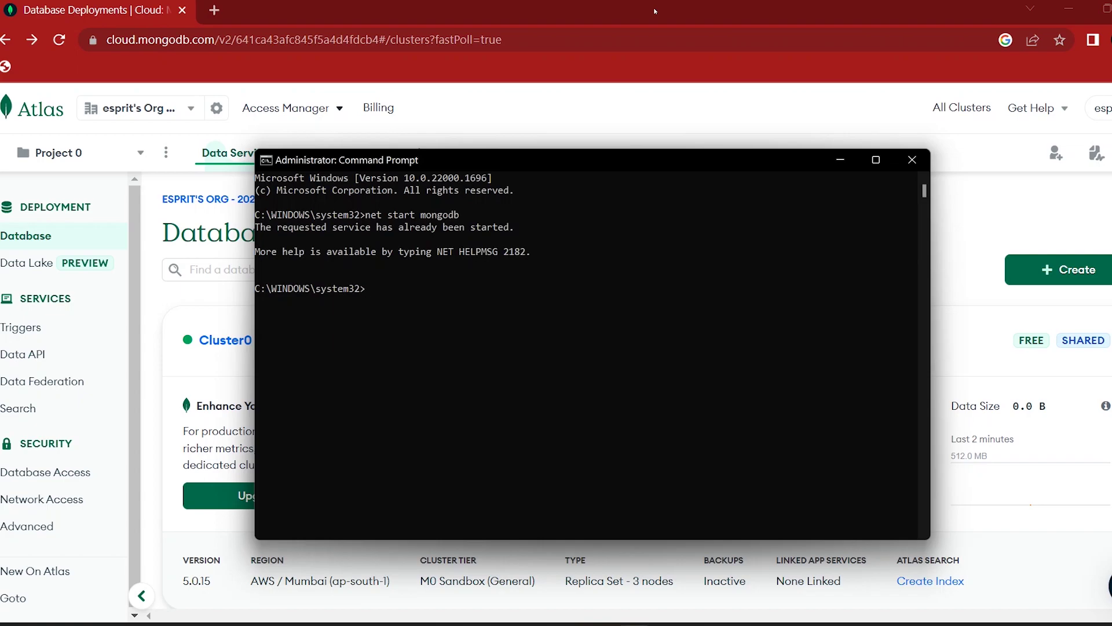
{"action": "type", "text": "net stop mongodb"}
{"action": "key", "text": "Return"}
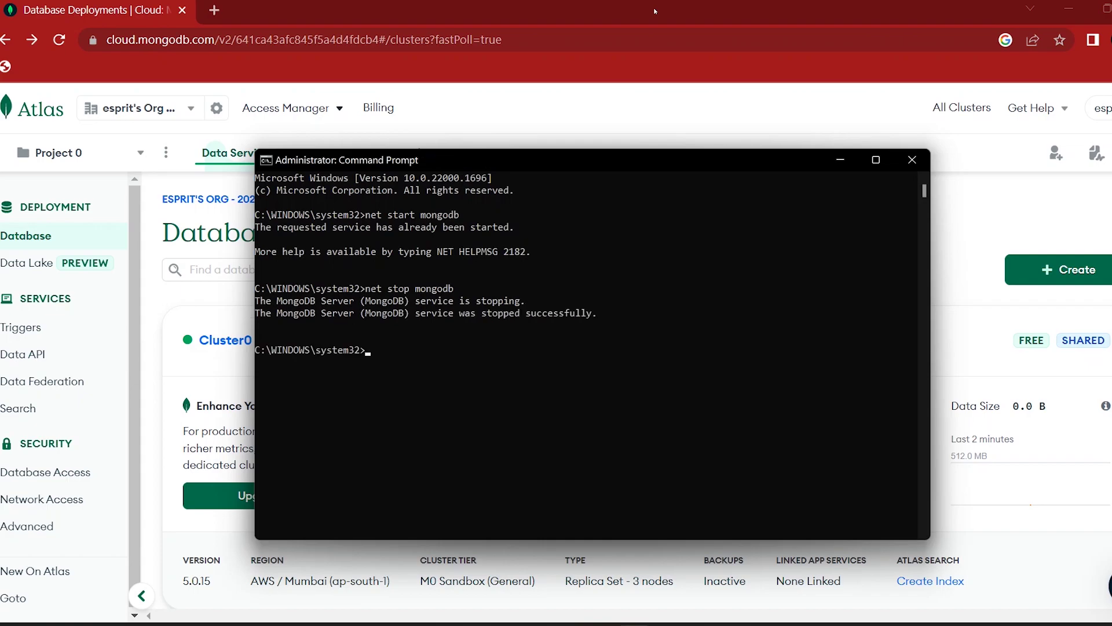
{"action": "left_click", "coordinate": [900, 166]}
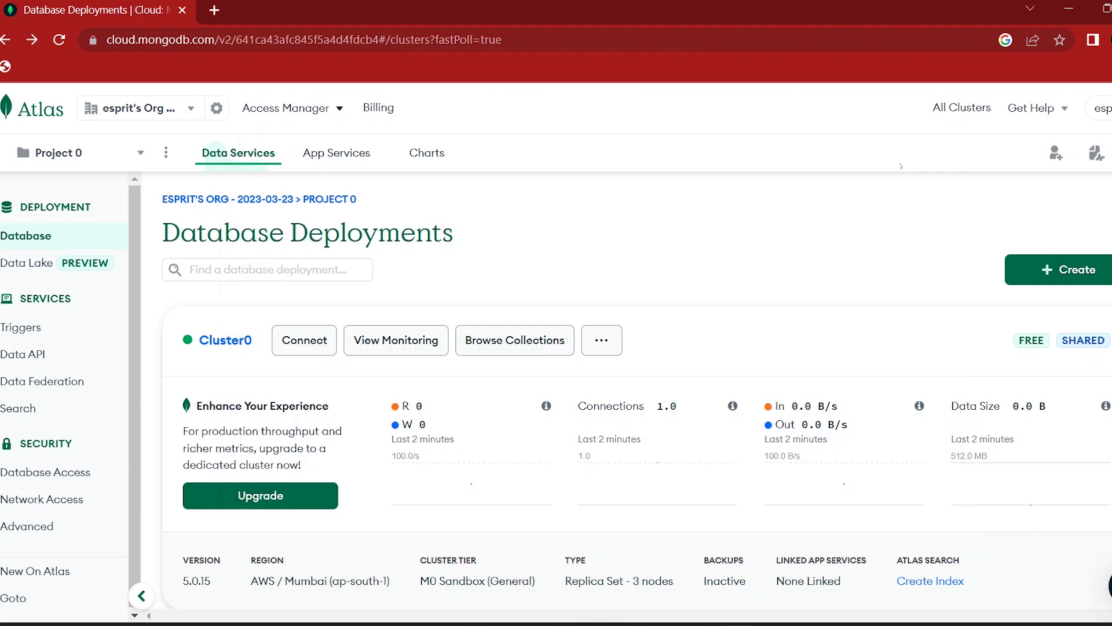
{"action": "left_click", "coordinate": [307, 339]}
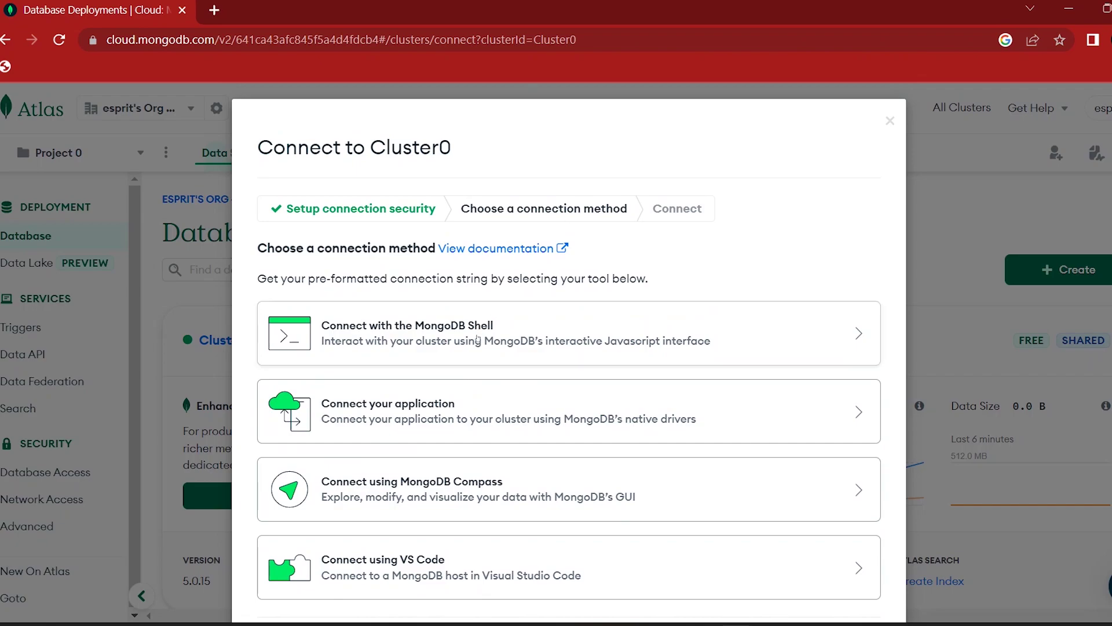
Step: Choose connecting with the MongoDB Shell and keep Windows as the operating system
{"action": "scroll", "coordinate": [498, 350], "scroll_direction": "down", "scroll_amount": 2}
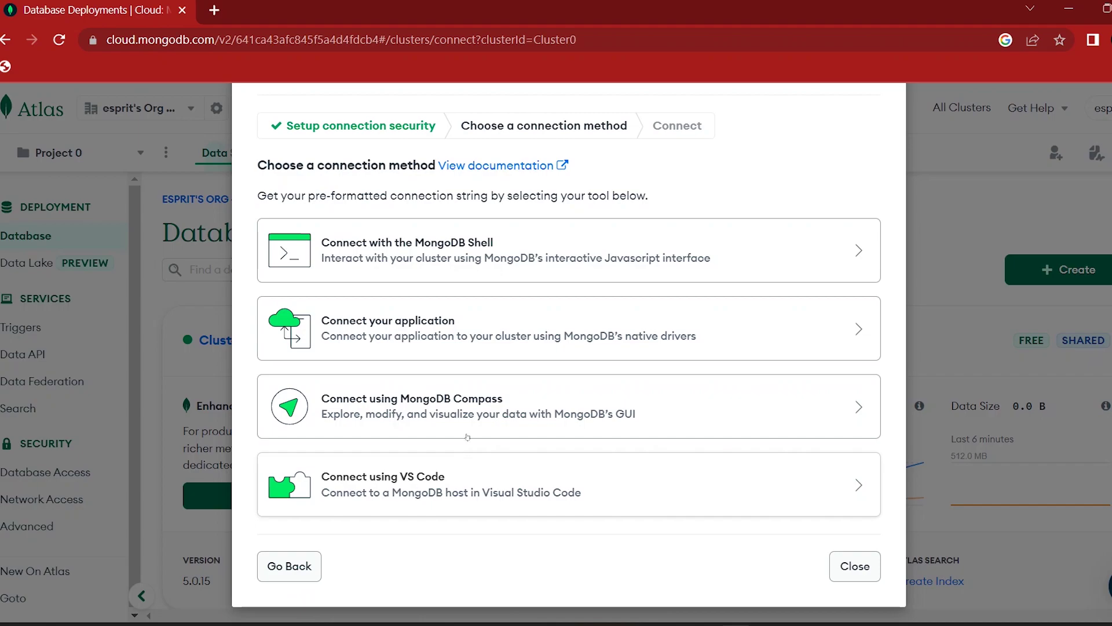
{"action": "scroll", "coordinate": [463, 440], "scroll_direction": "up", "scroll_amount": 2}
{"action": "left_click", "coordinate": [506, 339]}
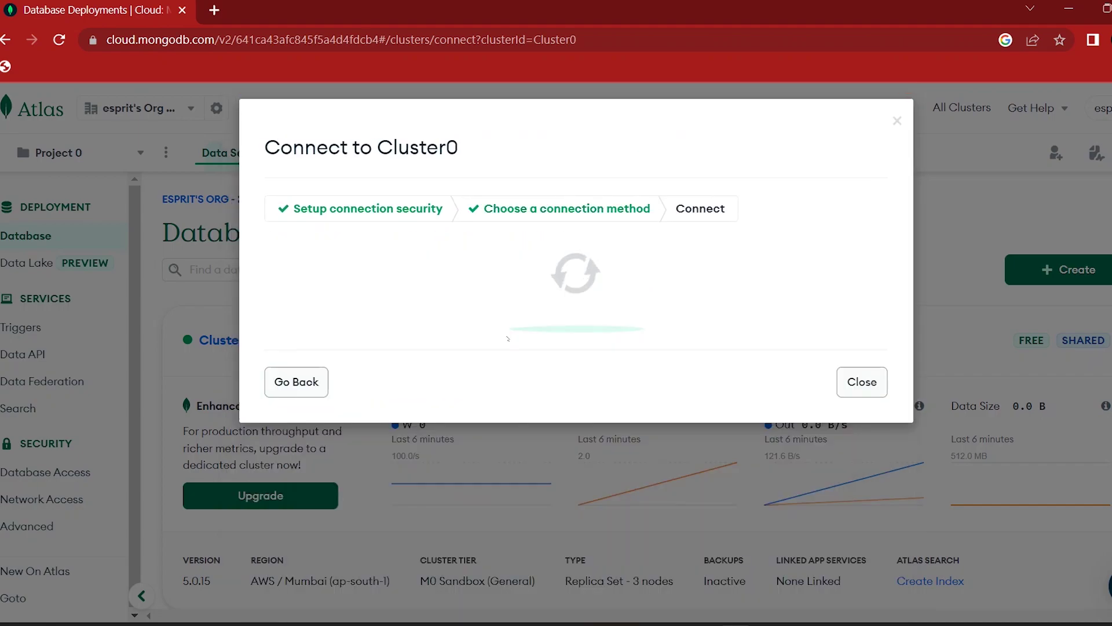
{"action": "scroll", "coordinate": [548, 347], "scroll_direction": "down", "scroll_amount": 2}
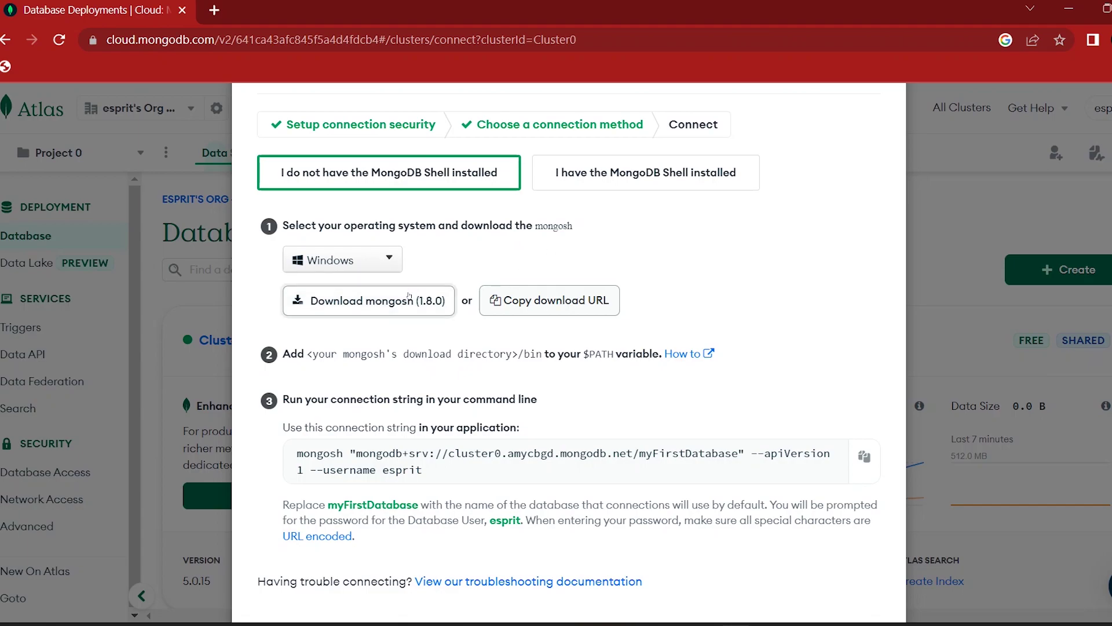
{"action": "left_click", "coordinate": [380, 262]}
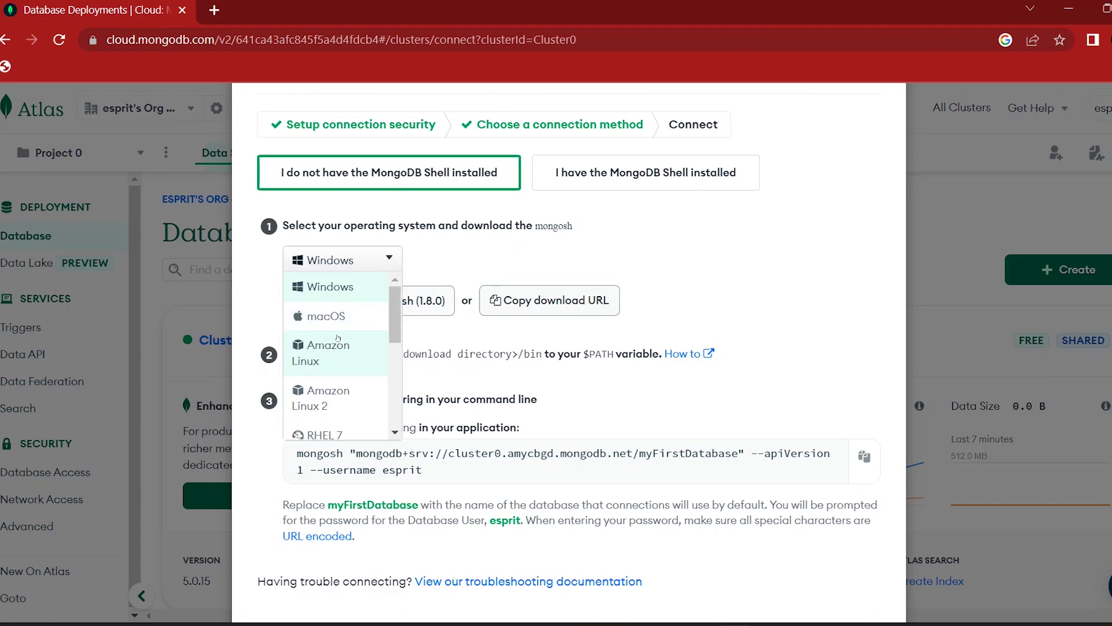
{"action": "left_click", "coordinate": [485, 259]}
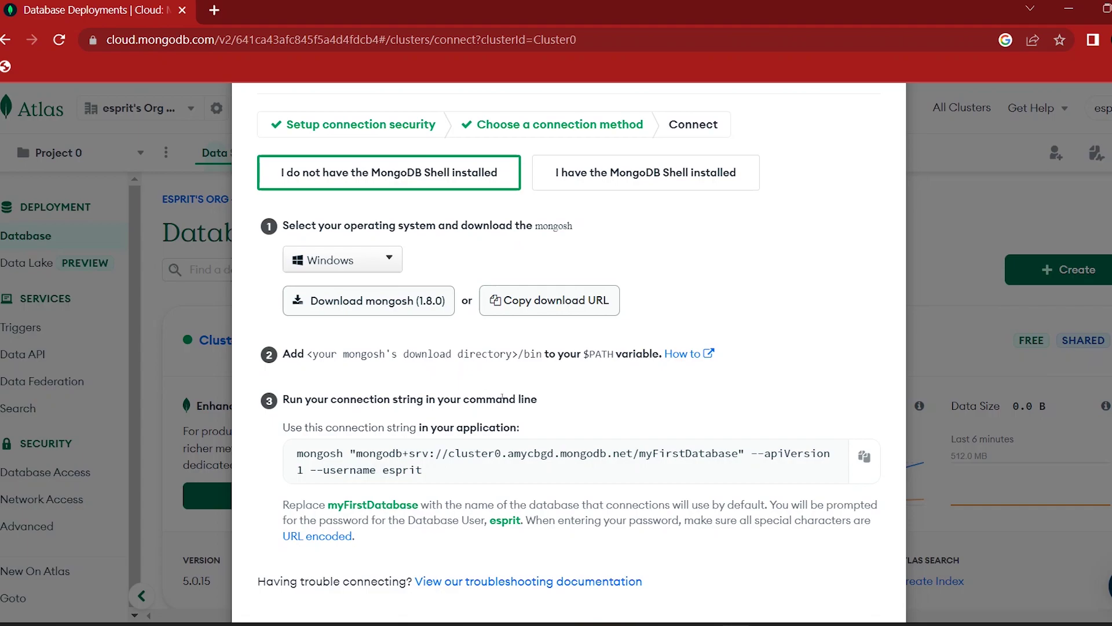
{"action": "scroll", "coordinate": [501, 398], "scroll_direction": "down", "scroll_amount": 2}
Step: Copy the mongosh connection string from Atlas and run it in Command Prompt
{"action": "left_click", "coordinate": [863, 373]}
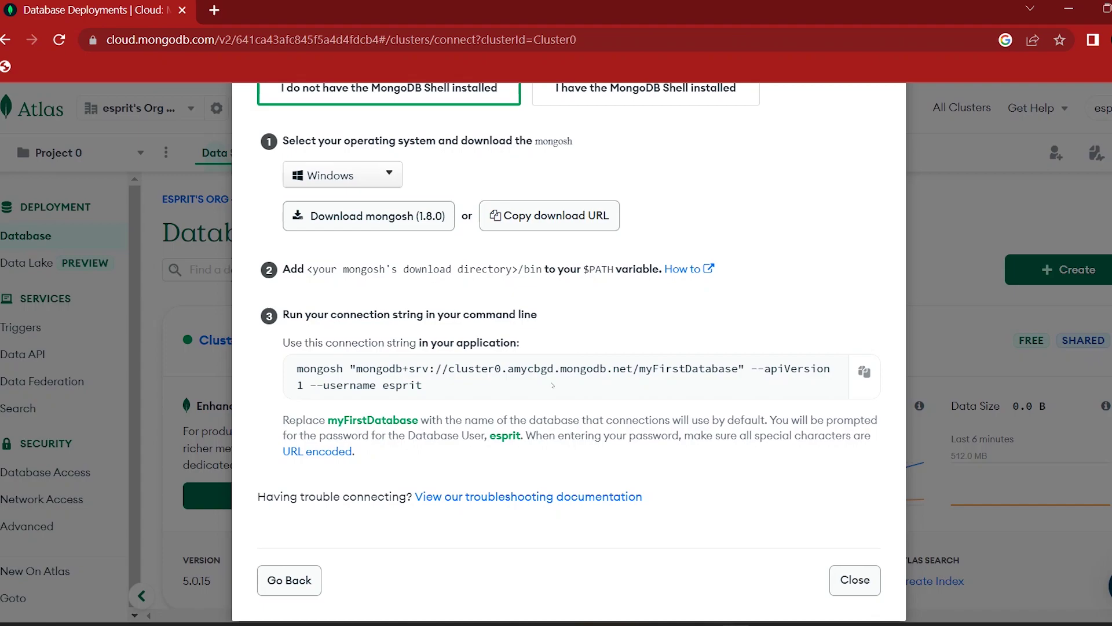
{"action": "key", "text": "alt+Tab"}
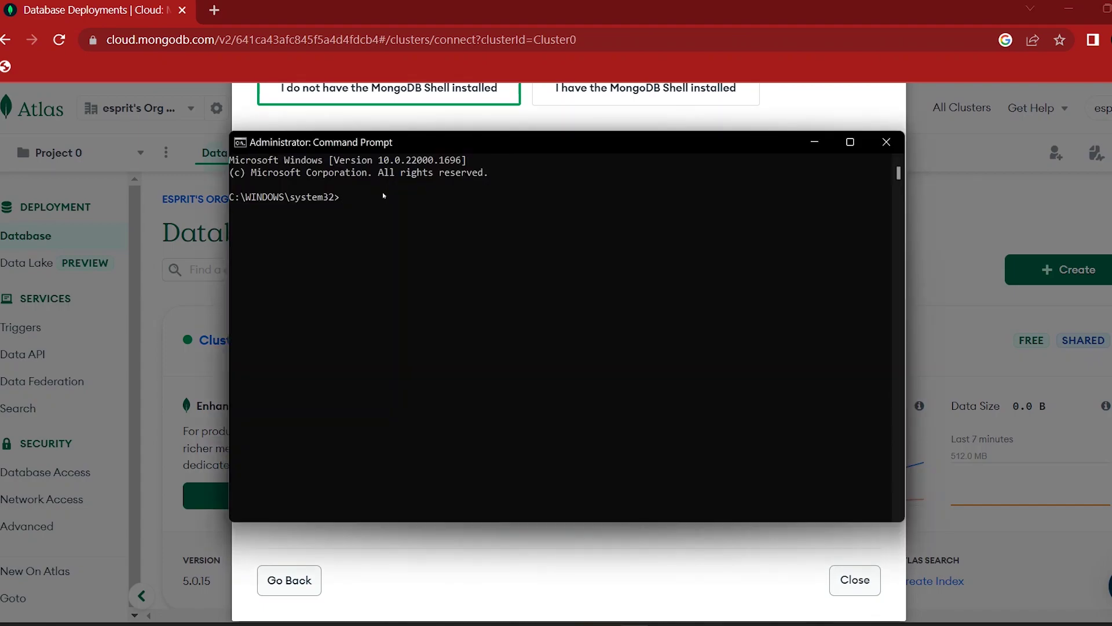
{"action": "key", "text": "ctrl+v"}
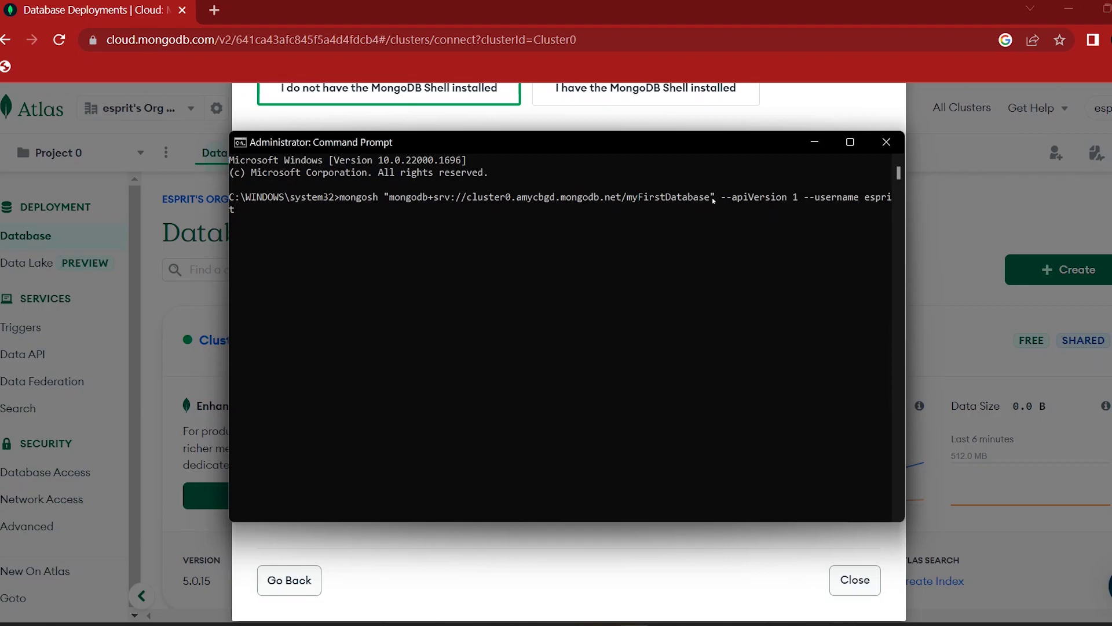
{"action": "key", "text": "Return"}
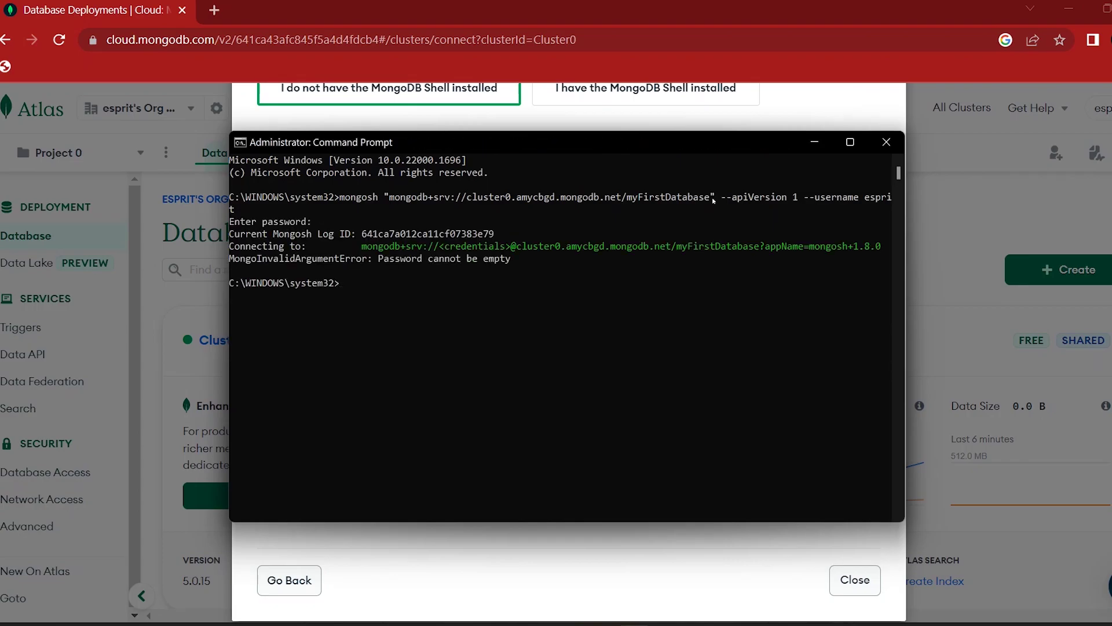
Step: Rerun the mongosh command and enter the database user's password to connect
{"action": "key", "text": "Up"}
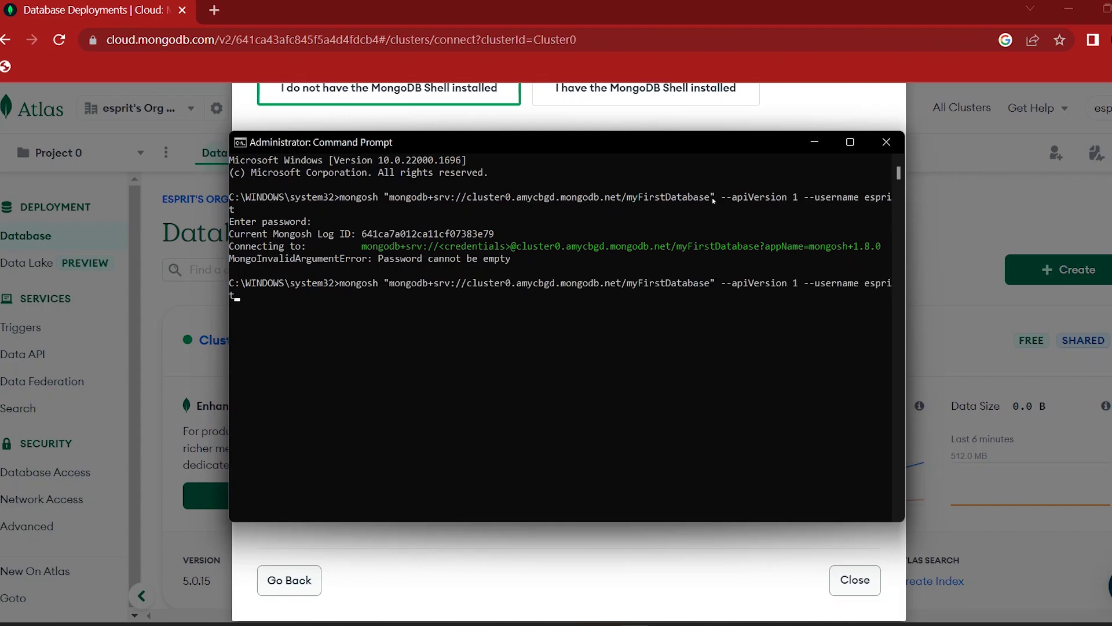
{"action": "key", "text": "Return"}
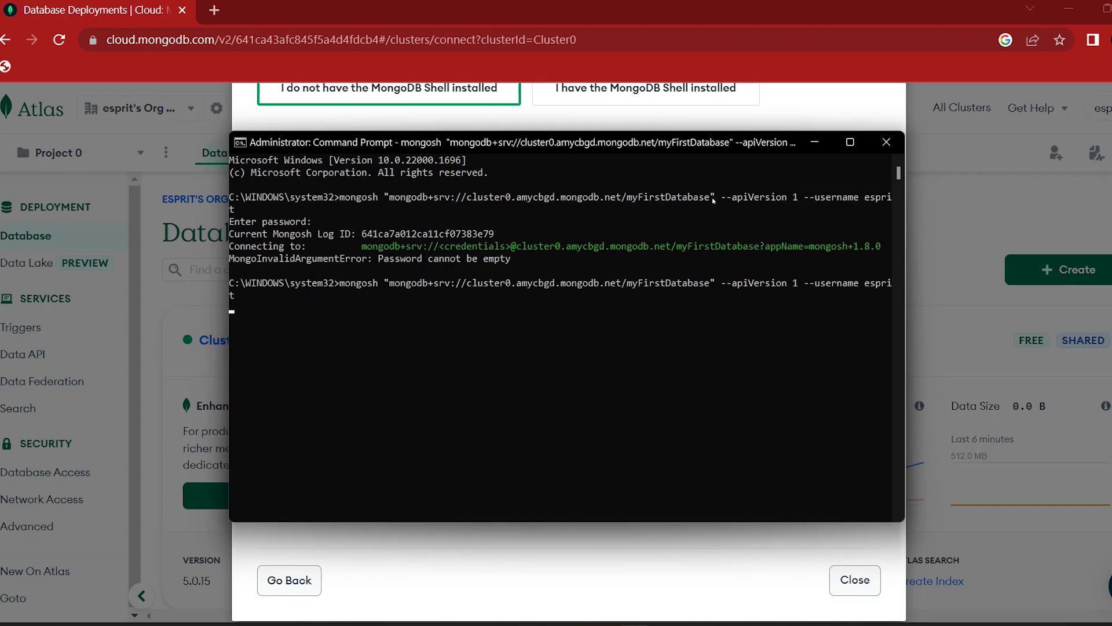
{"action": "key", "text": "ctrl+v"}
{"action": "key", "text": "Return"}
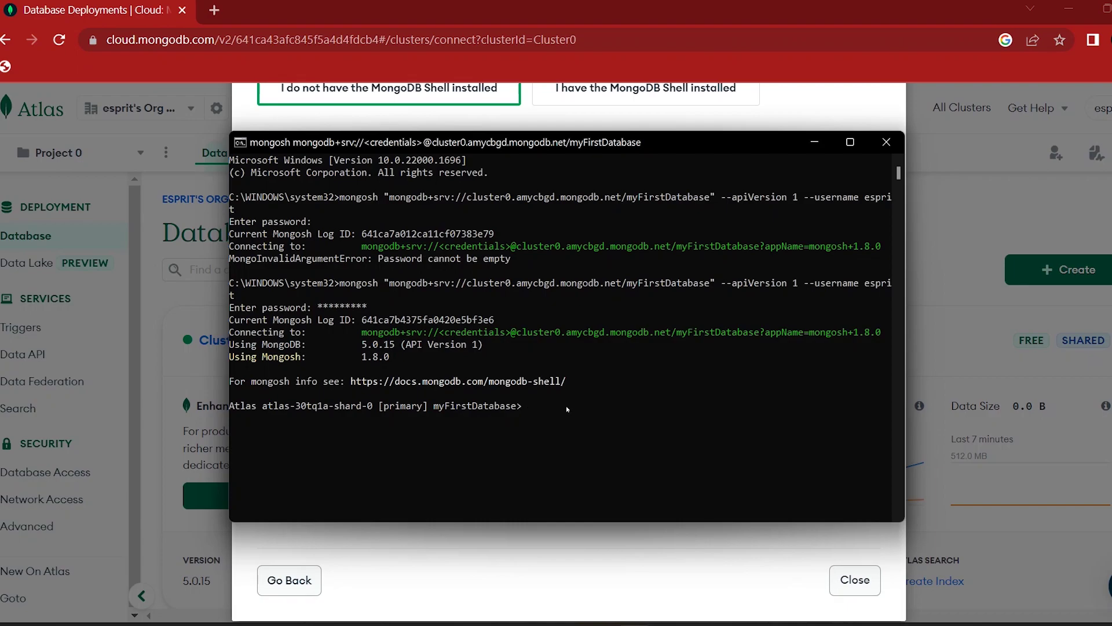
Step: List the cluster's databases with show dbs and switch to the shop database
{"action": "type", "text": "how dbs"}
{"action": "key", "text": "Return"}
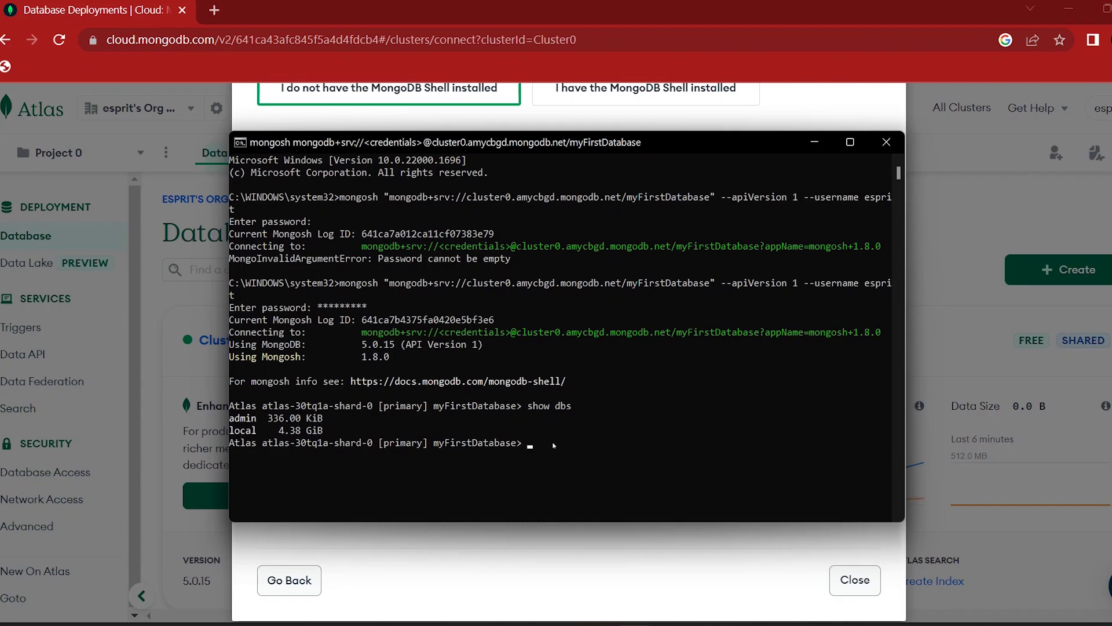
{"action": "type", "text": "use shop"}
{"action": "key", "text": "Return"}
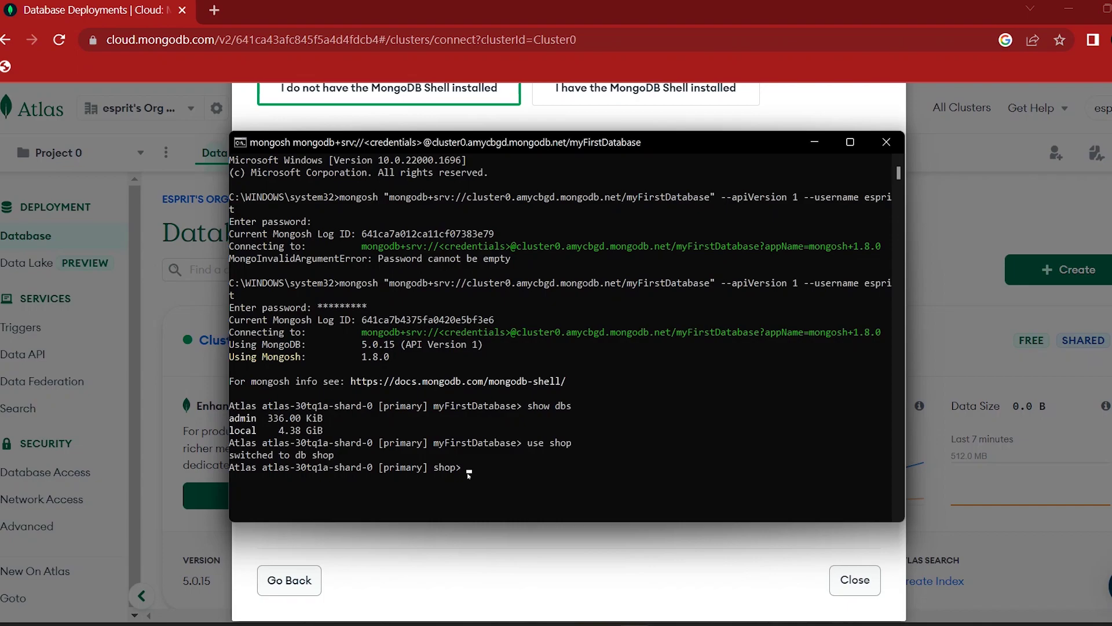
Step: Insert {name:"apple", product:"mac", price:80000} into product and list it with db.product.find()
{"action": "type", "text": "db.product.insertOne({na"}
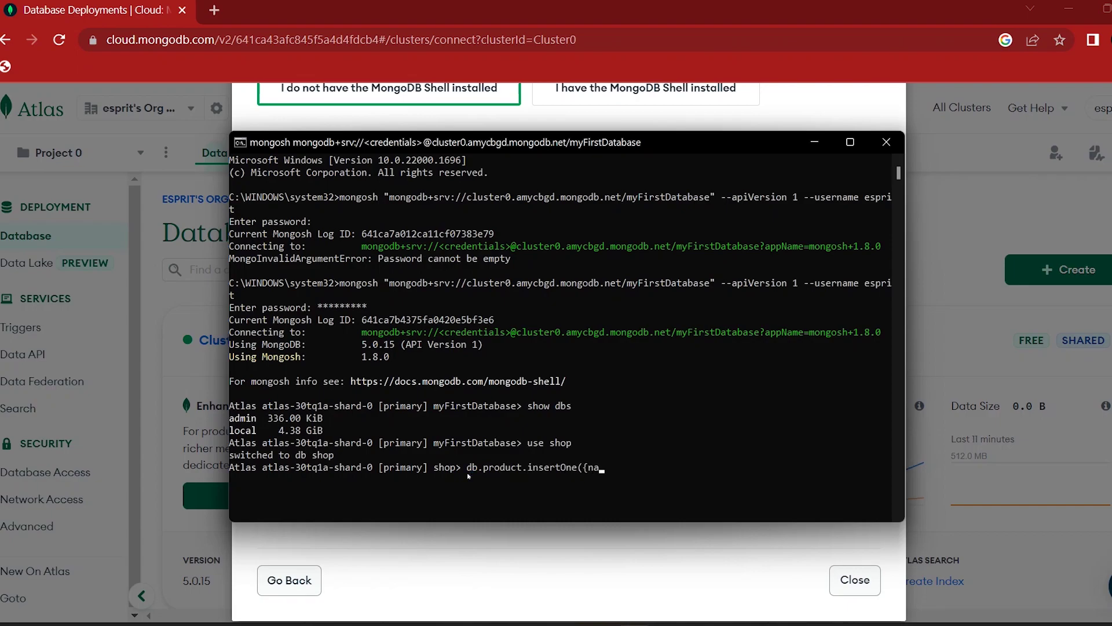
{"action": "type", "text": "me:\"apple\",product:\"mac\",price"}
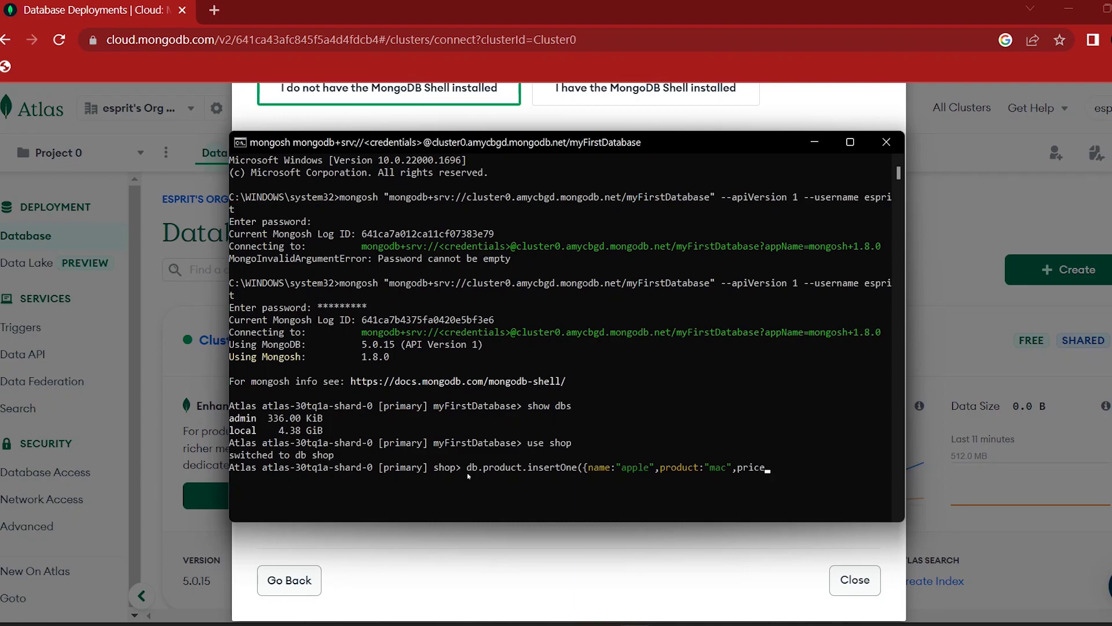
{"action": "type", "text": ":80000})"}
{"action": "key", "text": "Return"}
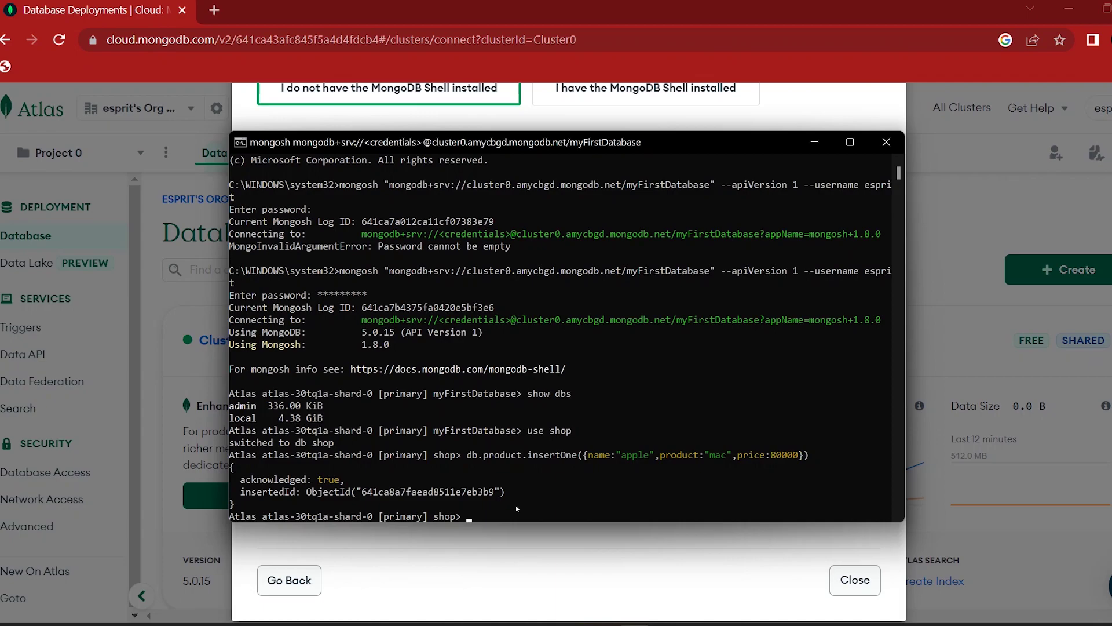
{"action": "type", "text": "db.product.find()"}
{"action": "key", "text": "Return"}
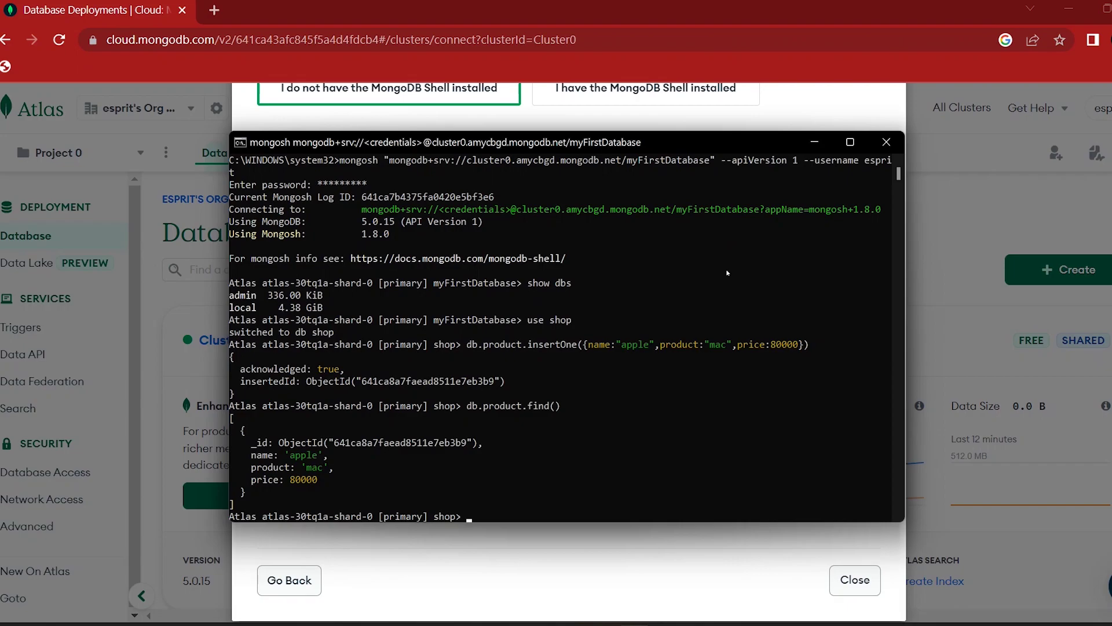
Step: Close the Connect dialog and view Cluster0's monitoring metrics
{"action": "left_click", "coordinate": [851, 581]}
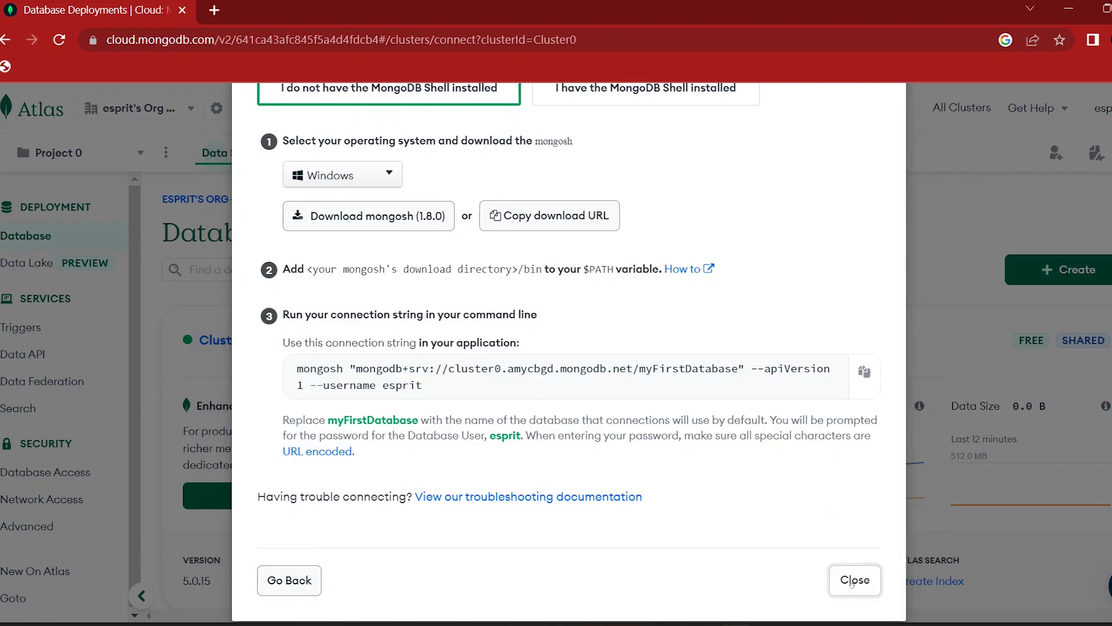
{"action": "left_click", "coordinate": [852, 580]}
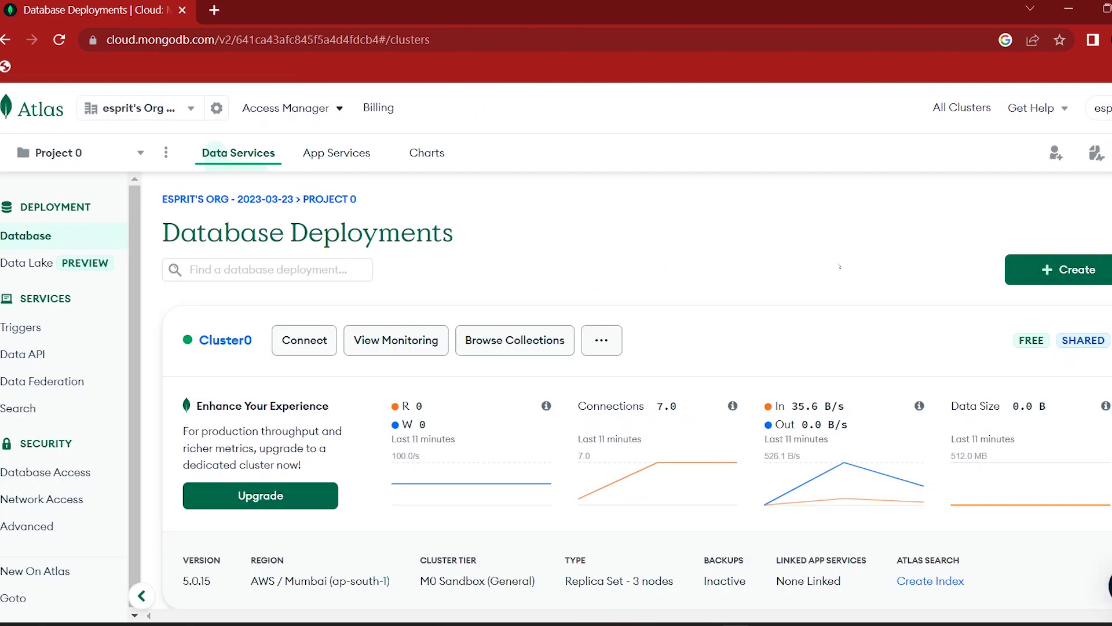
{"action": "left_click", "coordinate": [417, 340]}
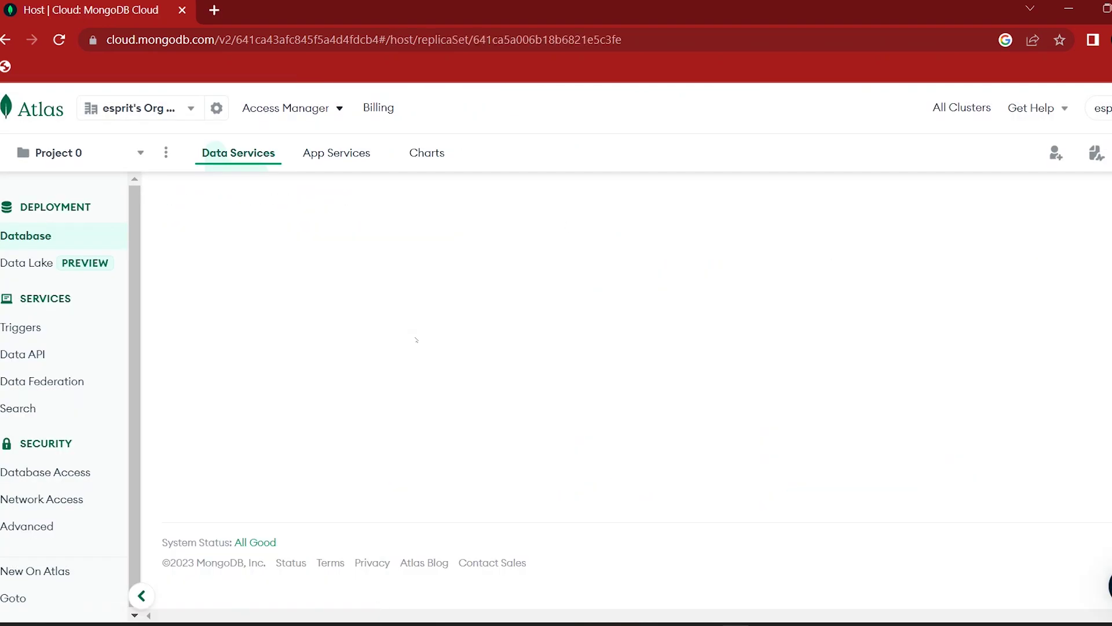
{"action": "scroll", "coordinate": [472, 407], "scroll_direction": "down", "scroll_amount": 3}
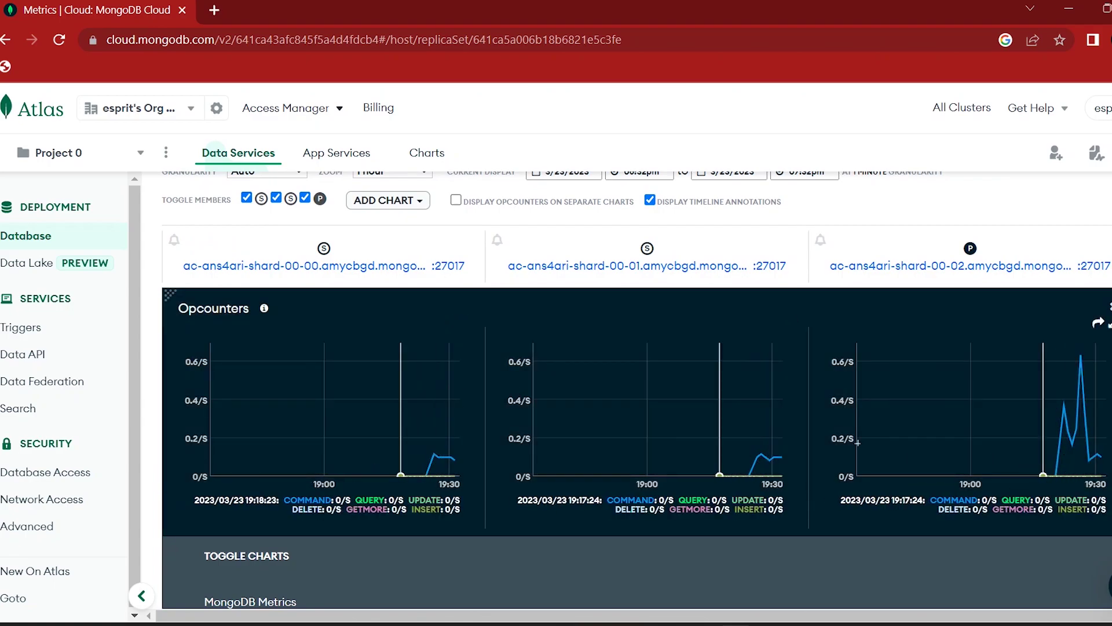
{"action": "scroll", "coordinate": [857, 442], "scroll_direction": "up", "scroll_amount": 3}
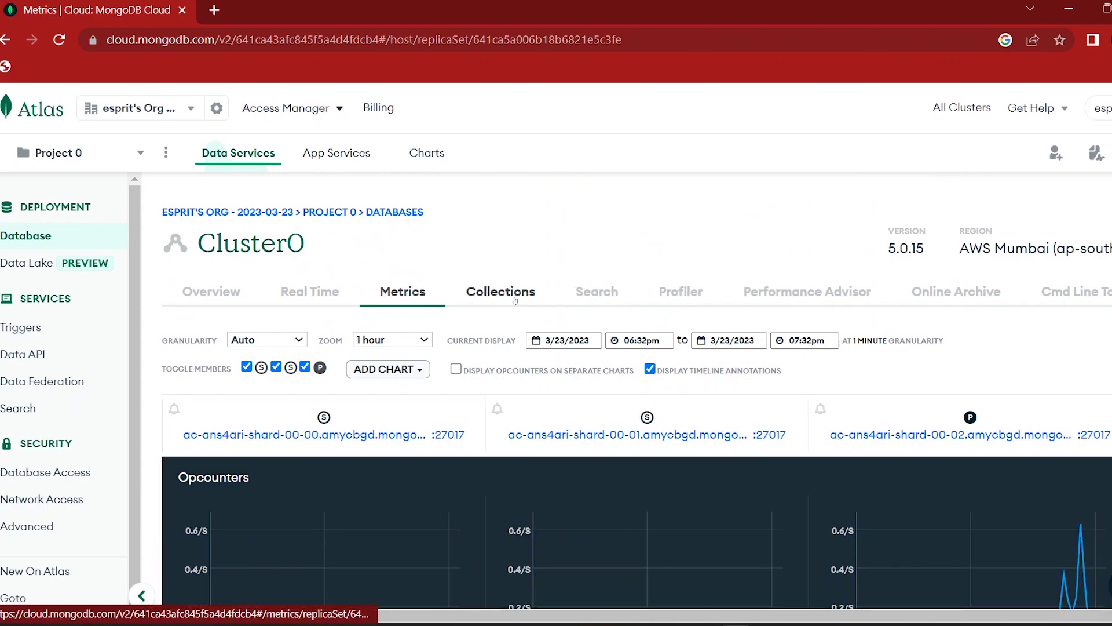
Step: Browse Cluster0's Collections to inspect the shop.product document
{"action": "left_click", "coordinate": [515, 300]}
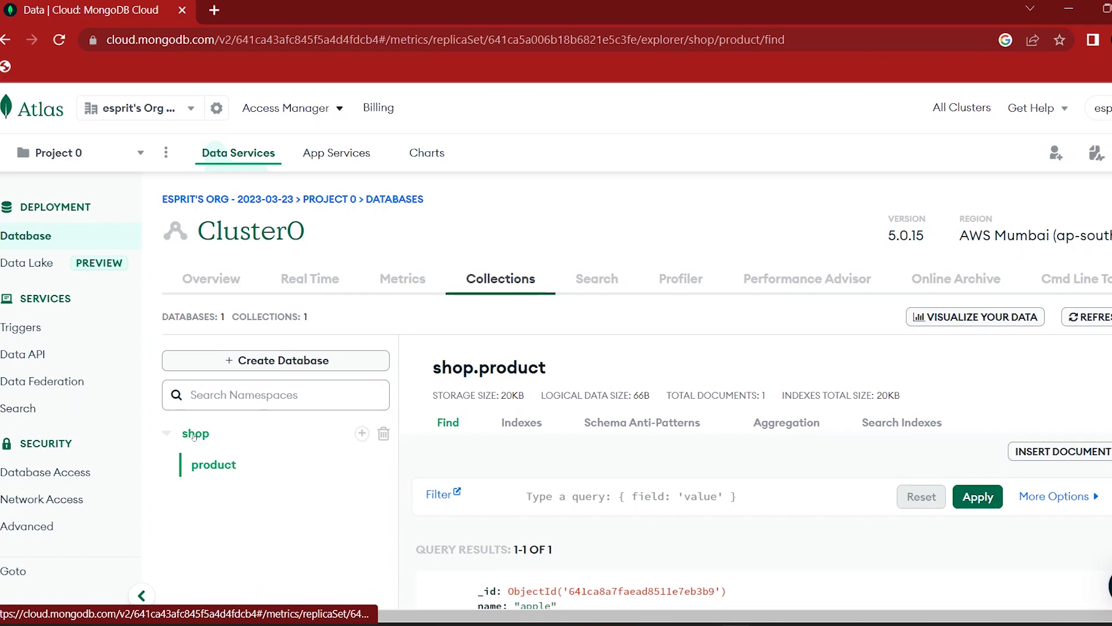
{"action": "scroll", "coordinate": [223, 441], "scroll_direction": "down", "scroll_amount": 1}
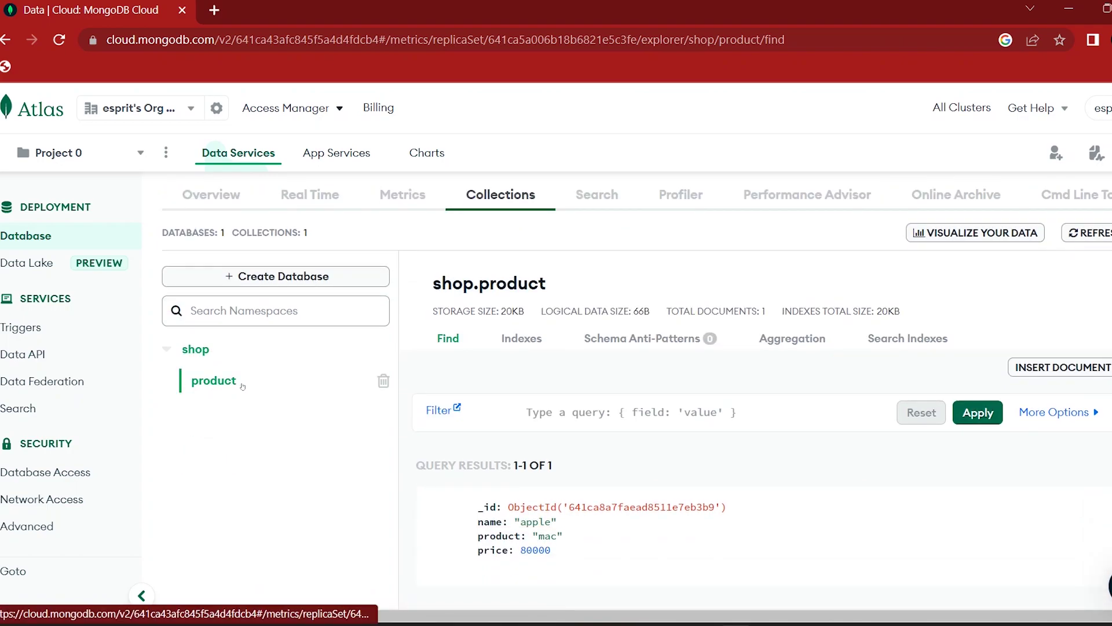
{"action": "scroll", "coordinate": [660, 449], "scroll_direction": "down", "scroll_amount": 1}
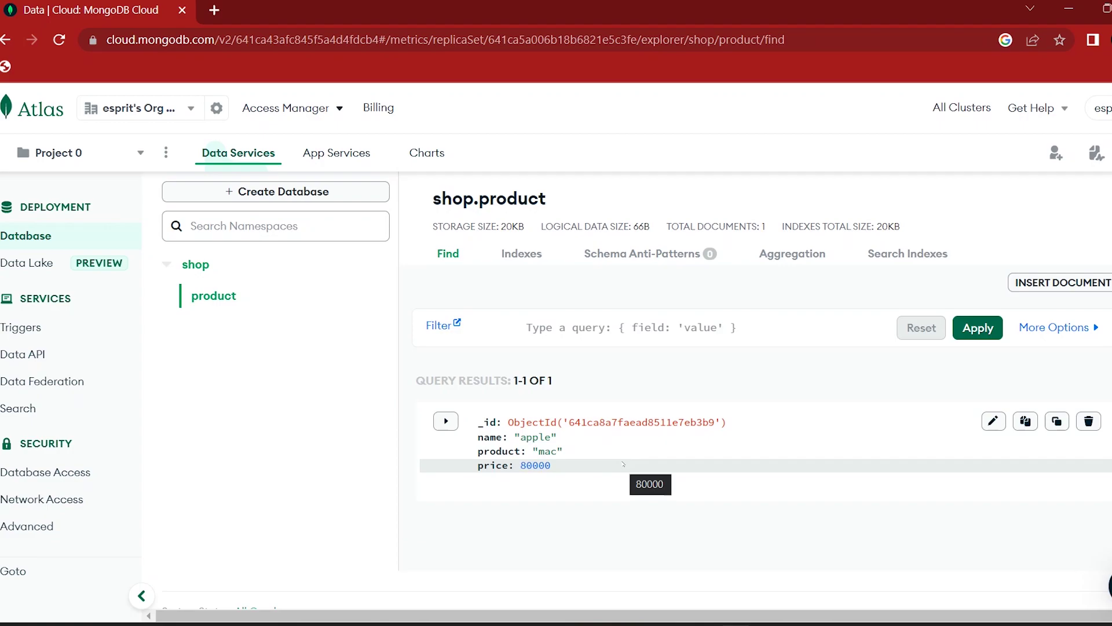
{"action": "scroll", "coordinate": [623, 464], "scroll_direction": "up", "scroll_amount": 2}
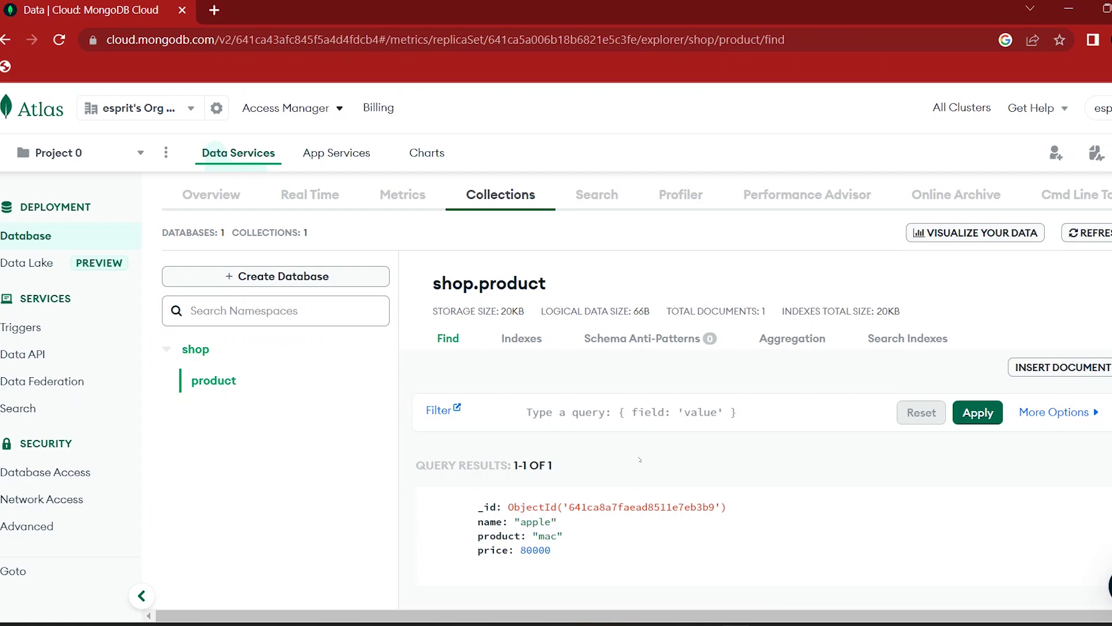
{"action": "scroll", "coordinate": [640, 460], "scroll_direction": "down", "scroll_amount": 2}
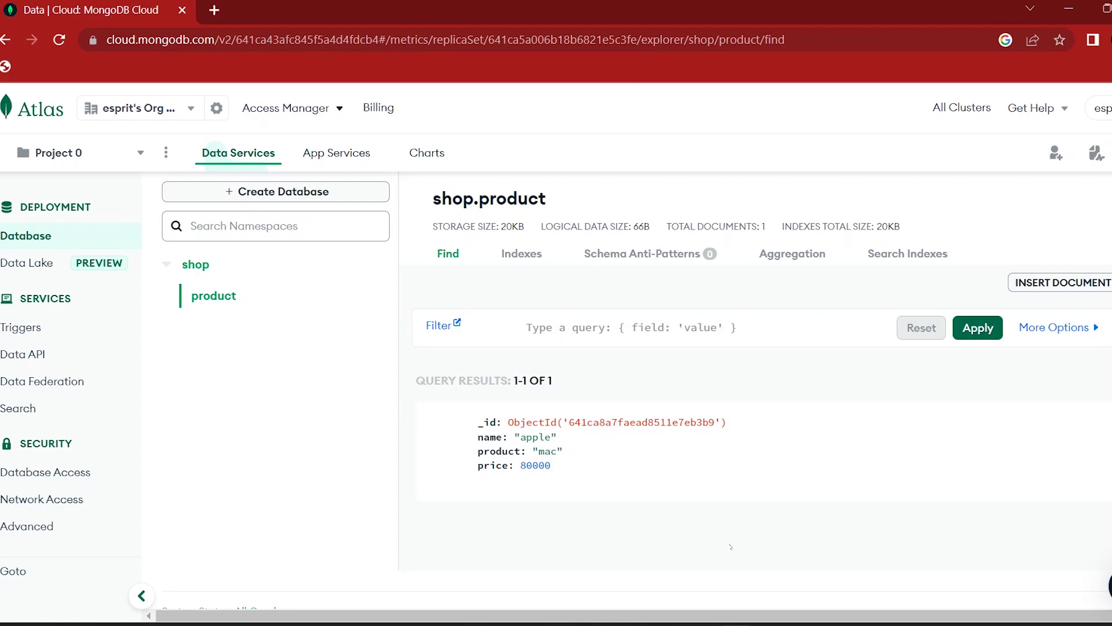
{"action": "scroll", "coordinate": [730, 546], "scroll_direction": "up", "scroll_amount": 3}
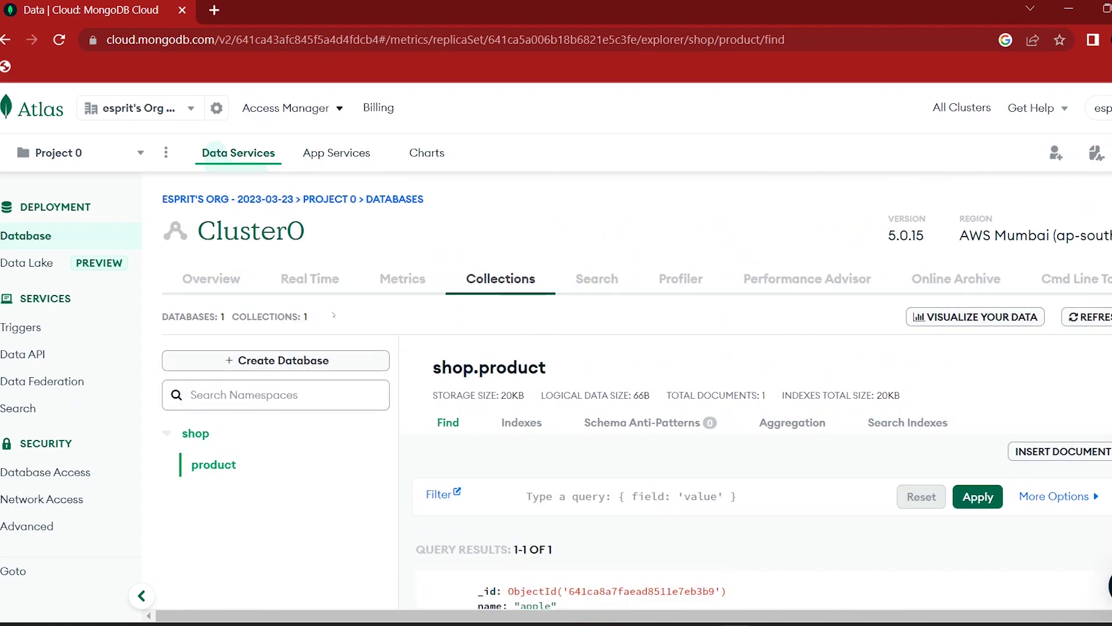
Step: Open Cluster0's configuration and review the Shared cluster tier options
{"action": "left_click", "coordinate": [247, 273]}
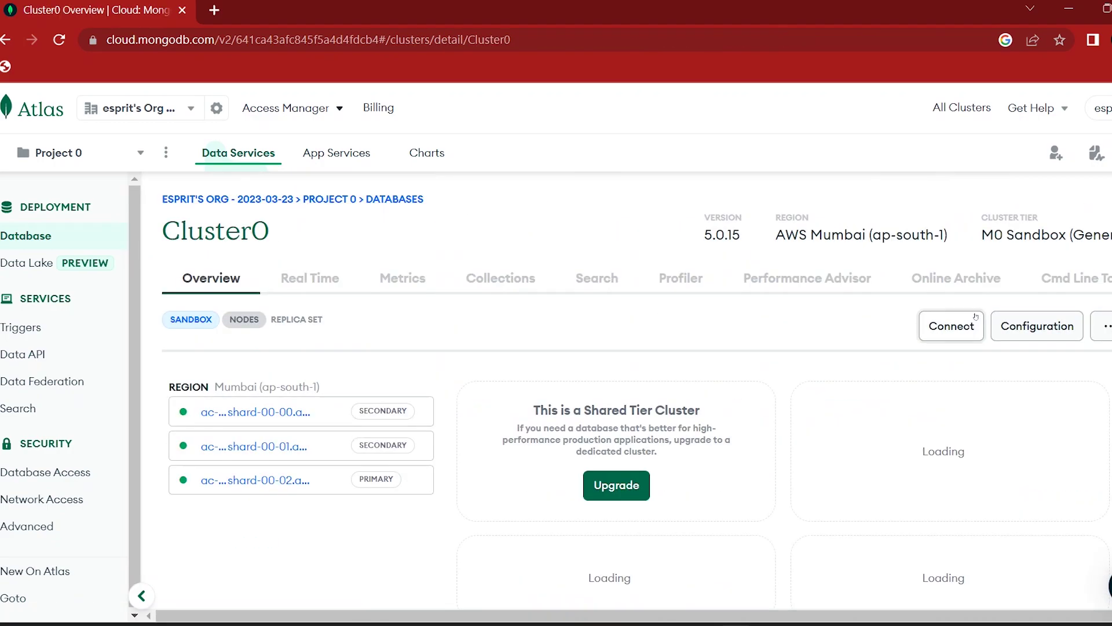
{"action": "left_click", "coordinate": [1050, 329]}
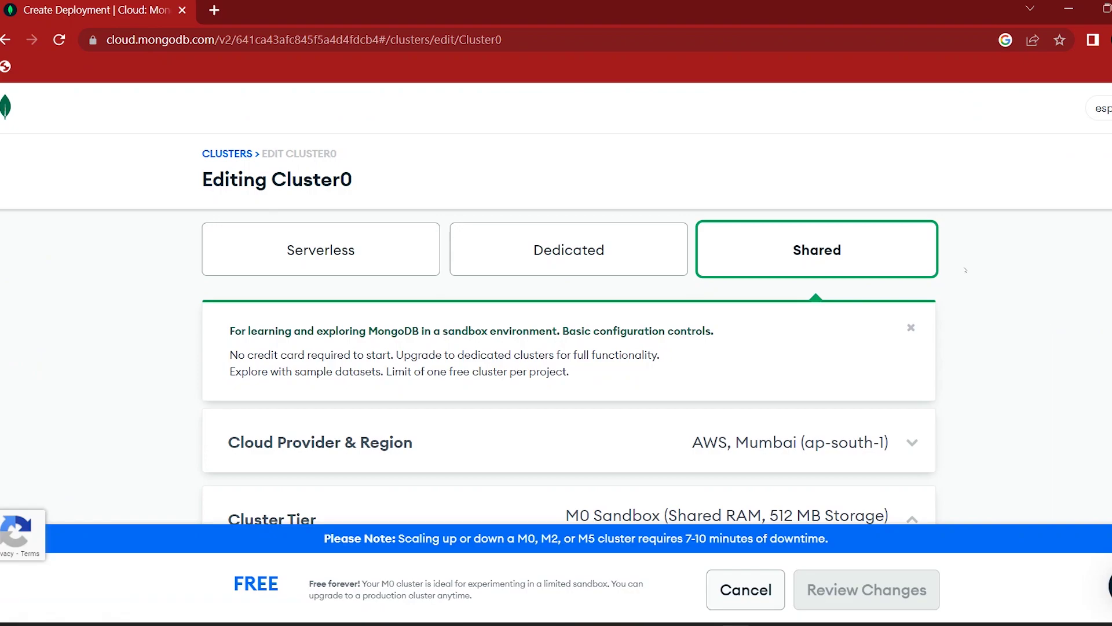
{"action": "scroll", "coordinate": [786, 296], "scroll_direction": "down", "scroll_amount": 4}
{"action": "scroll", "coordinate": [786, 296], "scroll_direction": "down", "scroll_amount": 2}
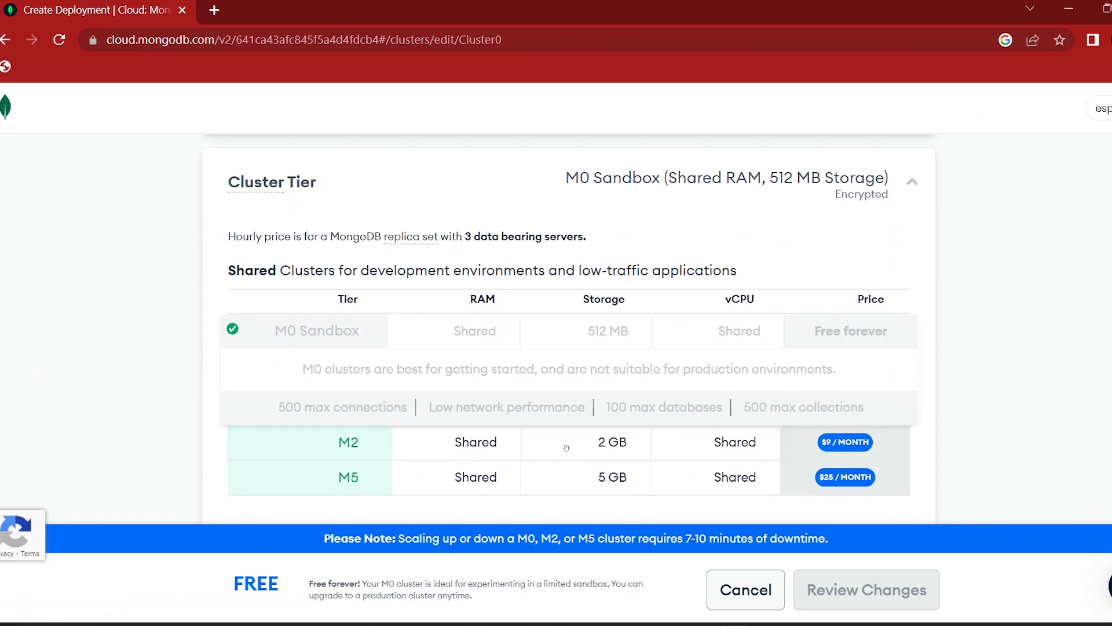
{"action": "scroll", "coordinate": [712, 464], "scroll_direction": "down", "scroll_amount": 3}
{"action": "scroll", "coordinate": [646, 364], "scroll_direction": "up", "scroll_amount": 6}
{"action": "scroll", "coordinate": [646, 363], "scroll_direction": "up", "scroll_amount": 3}
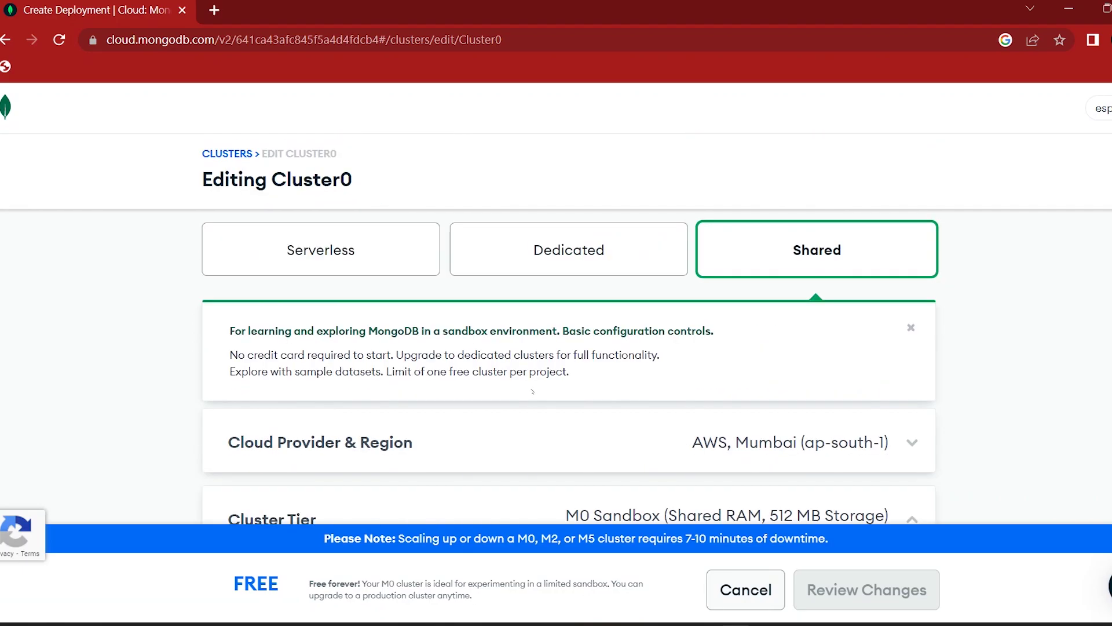
Step: Review the Dedicated cluster tier options
{"action": "left_click", "coordinate": [530, 259]}
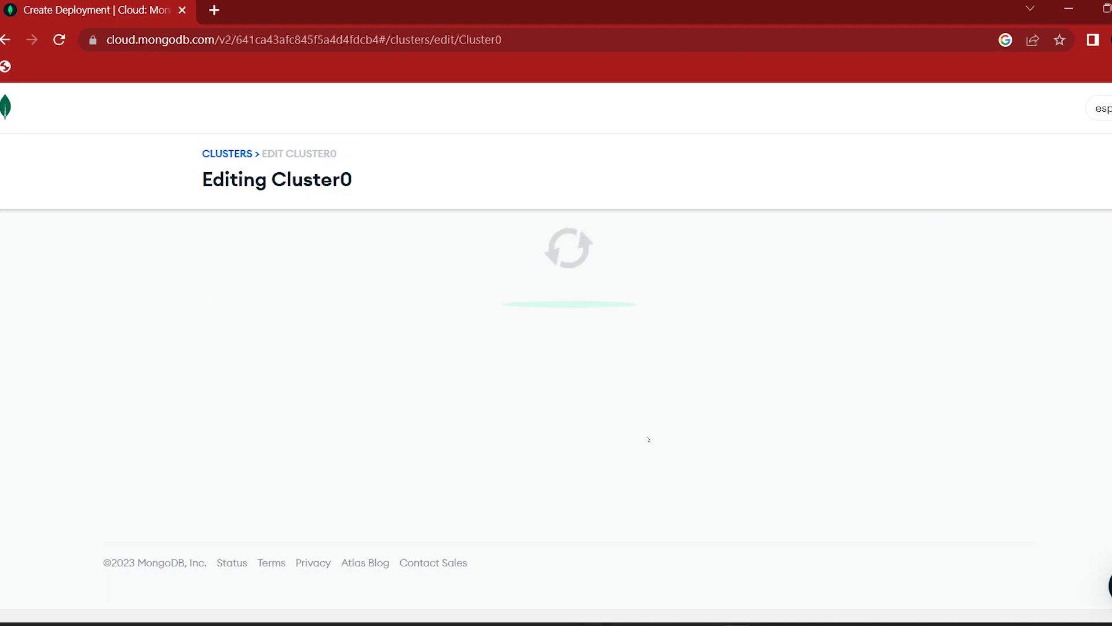
{"action": "scroll", "coordinate": [680, 420], "scroll_direction": "down", "scroll_amount": 5}
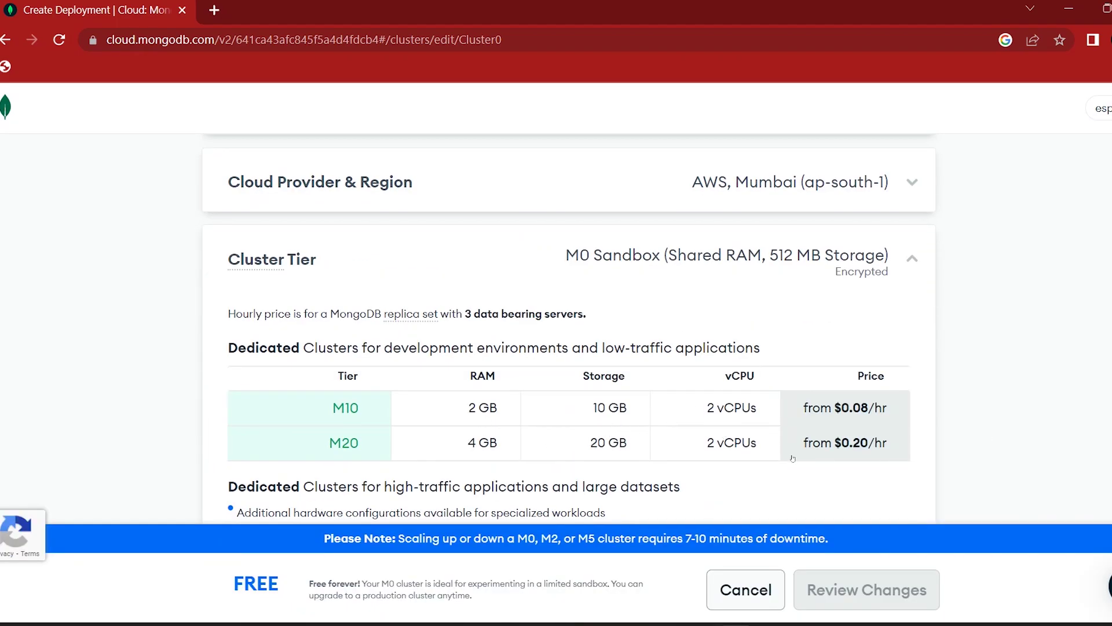
{"action": "scroll", "coordinate": [656, 452], "scroll_direction": "down", "scroll_amount": 5}
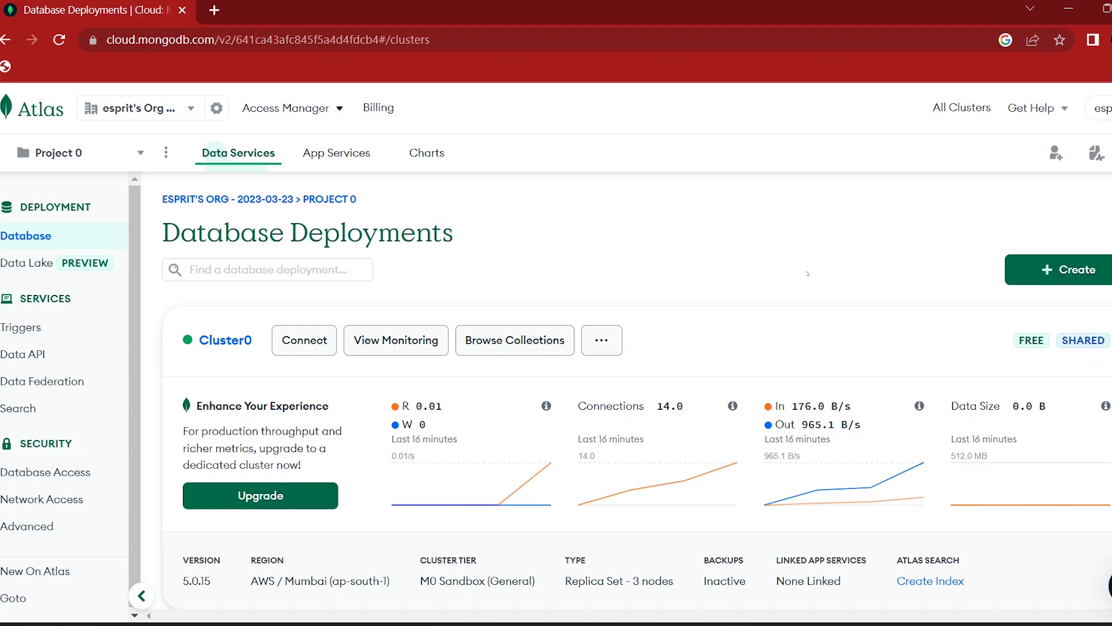
Step: Open Database Access and start the Add New Database User form
{"action": "left_click", "coordinate": [71, 477]}
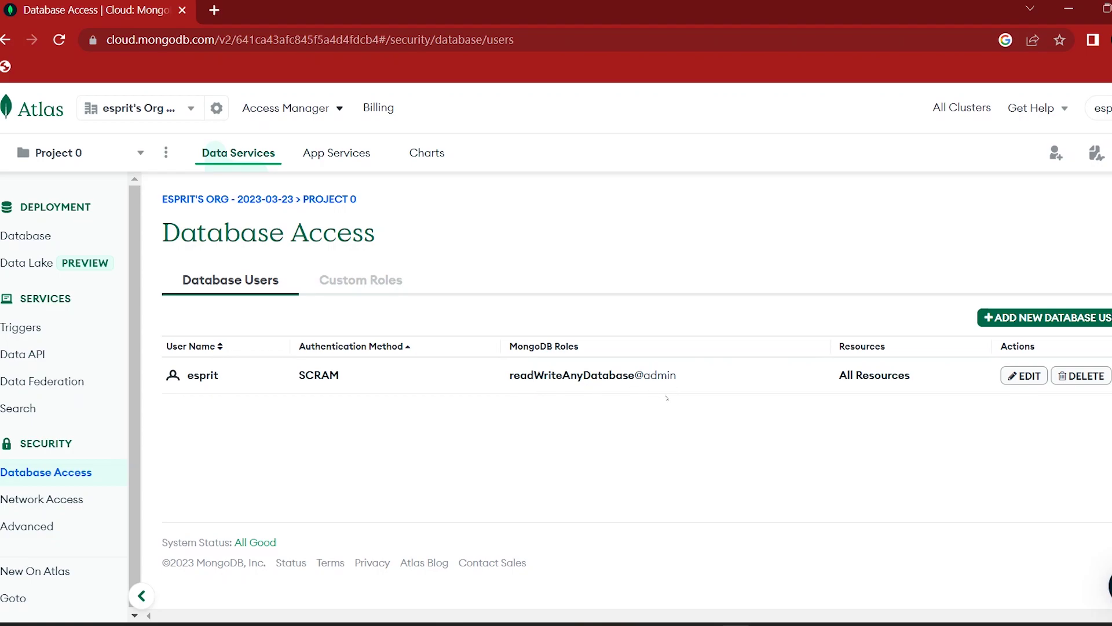
{"action": "left_click", "coordinate": [1061, 317]}
{"action": "scroll", "coordinate": [284, 289], "scroll_direction": "down", "scroll_amount": 6}
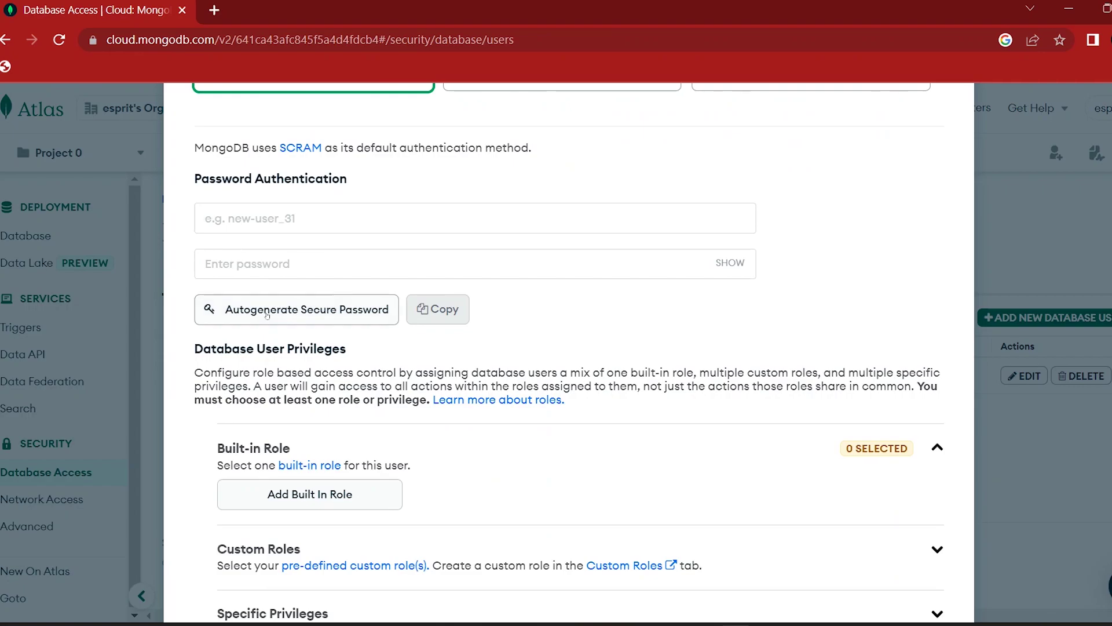
{"action": "scroll", "coordinate": [312, 311], "scroll_direction": "down", "scroll_amount": 1}
{"action": "scroll", "coordinate": [322, 311], "scroll_direction": "down", "scroll_amount": 2}
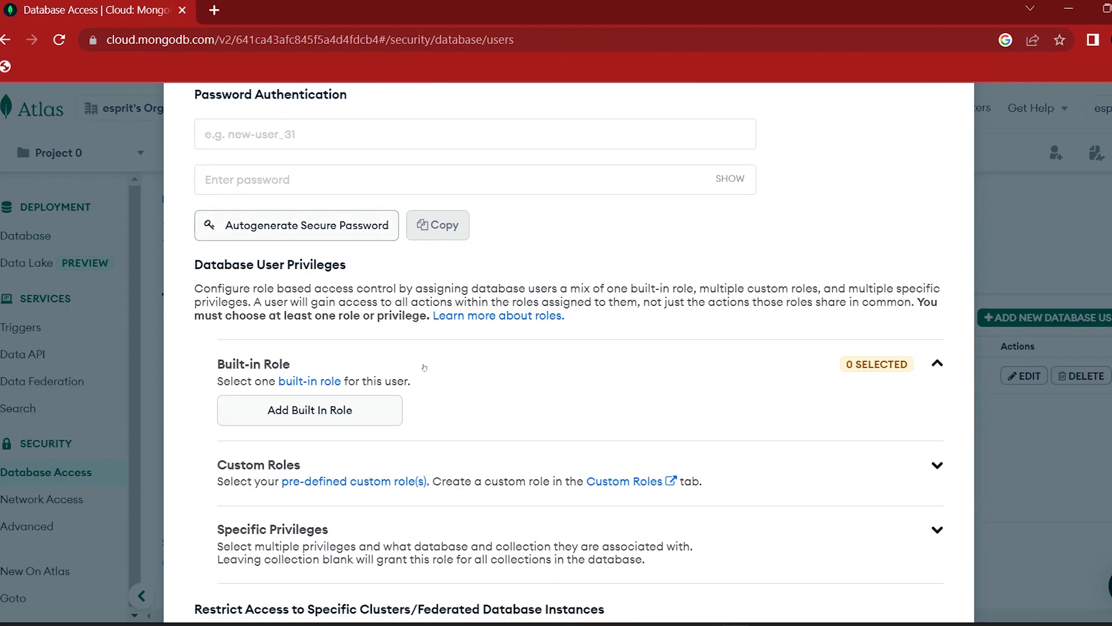
Step: Browse the built-in roles, cancel the new user, and check Custom Roles before returning to users
{"action": "left_click", "coordinate": [324, 326]}
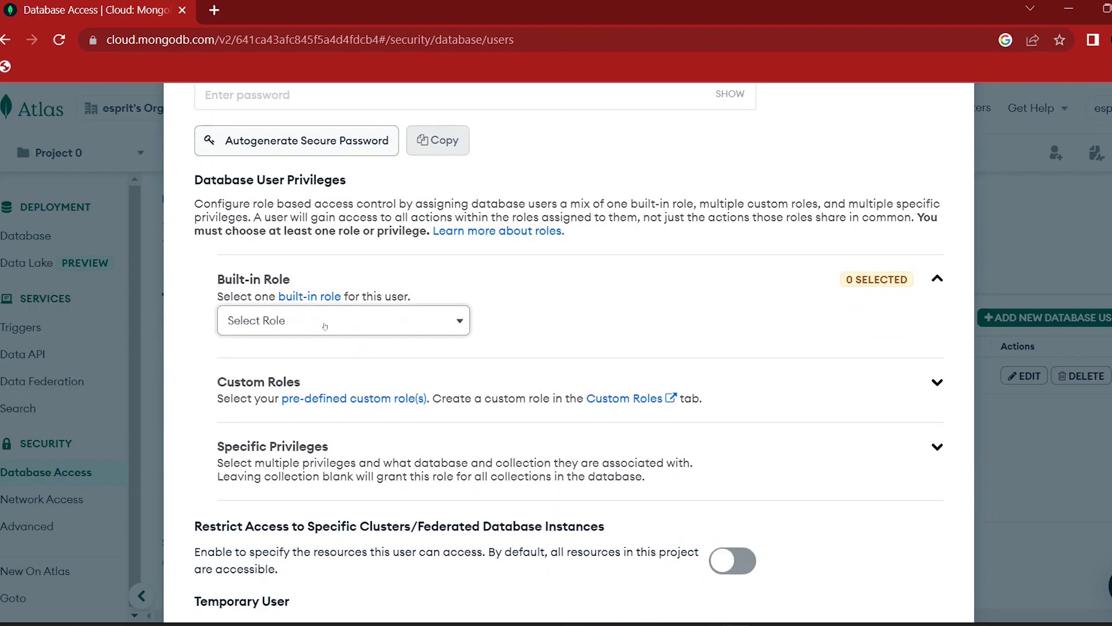
{"action": "left_click", "coordinate": [326, 322]}
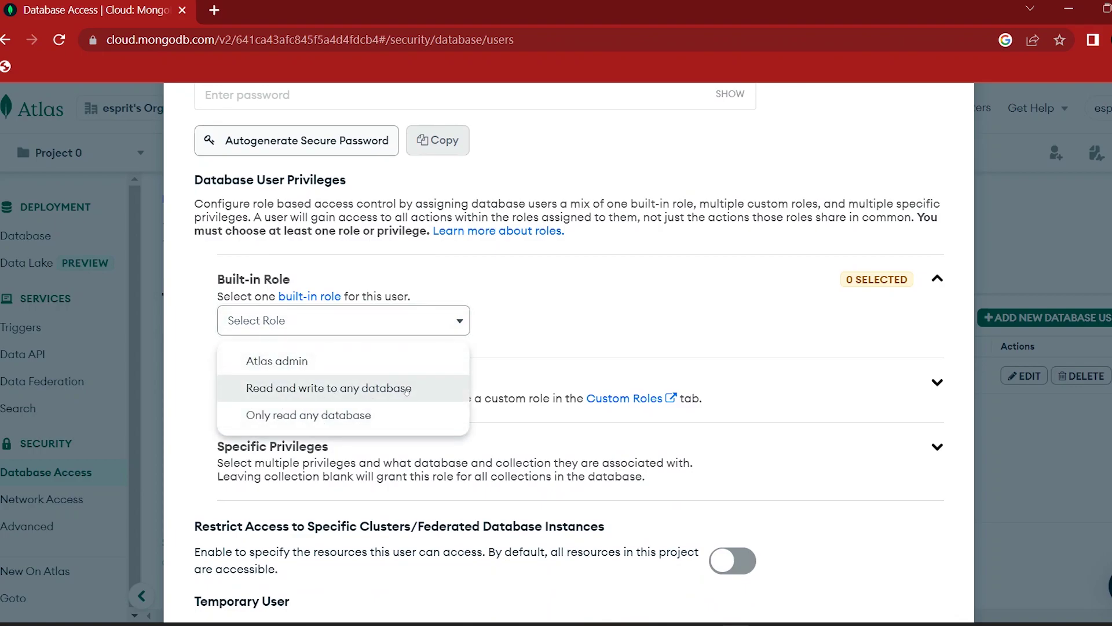
{"action": "left_click", "coordinate": [543, 331]}
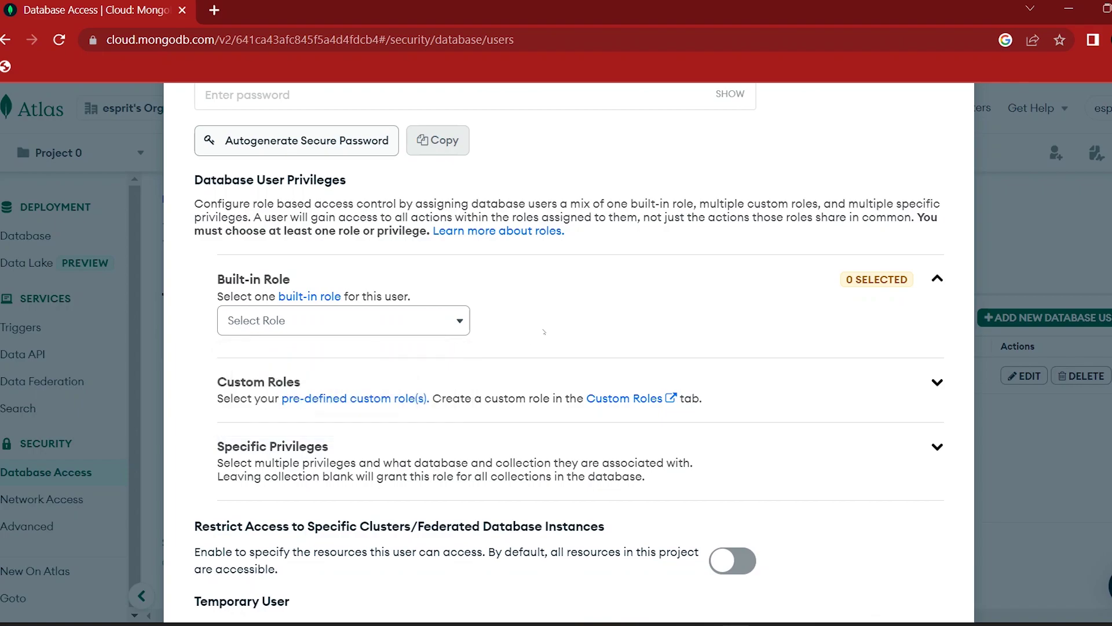
{"action": "scroll", "coordinate": [544, 331], "scroll_direction": "down", "scroll_amount": 3}
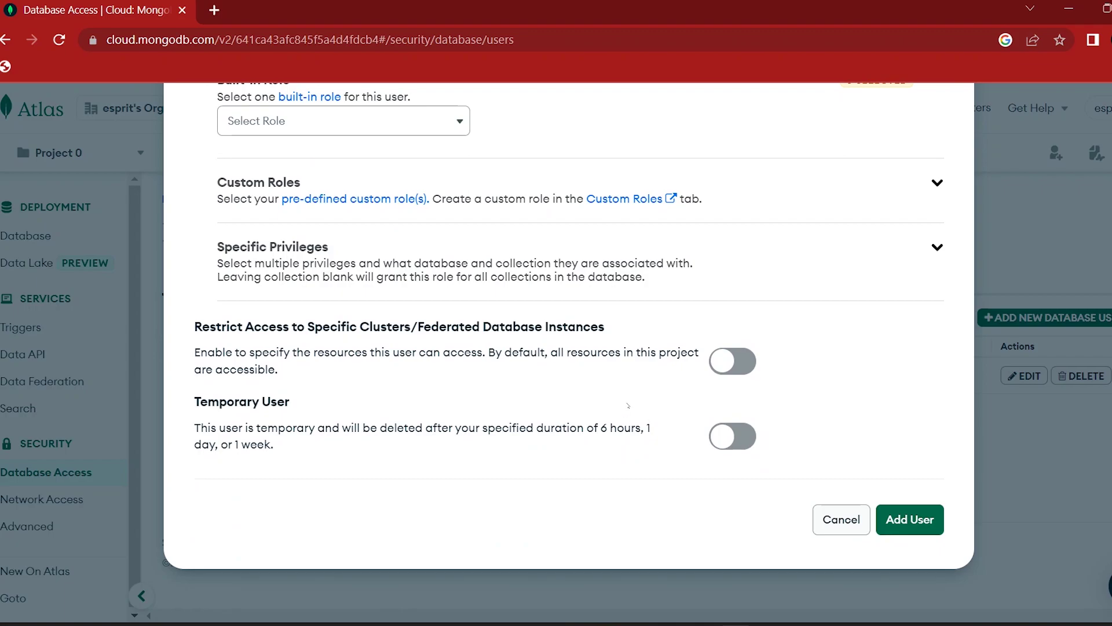
{"action": "scroll", "coordinate": [627, 405], "scroll_direction": "up", "scroll_amount": 5}
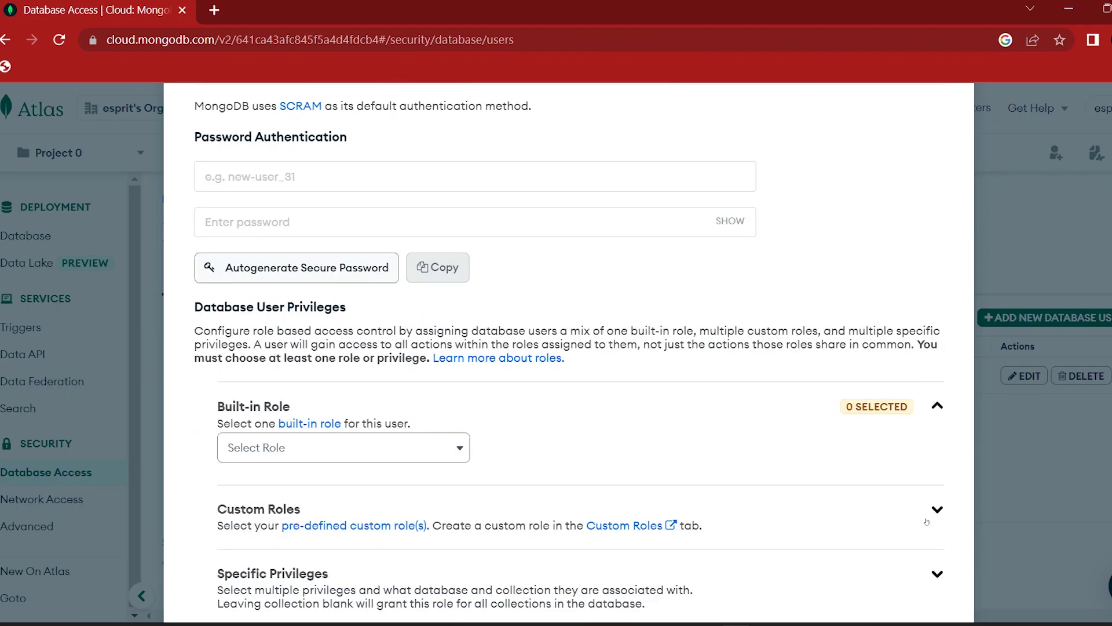
{"action": "key", "text": "Escape"}
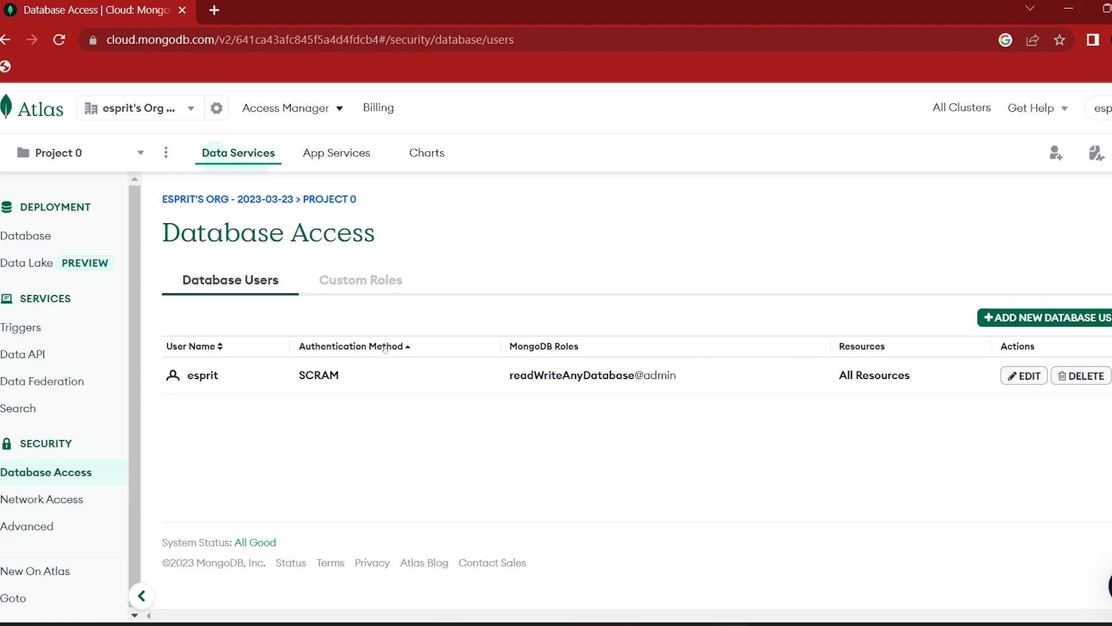
{"action": "left_click", "coordinate": [360, 280]}
{"action": "left_click", "coordinate": [231, 280]}
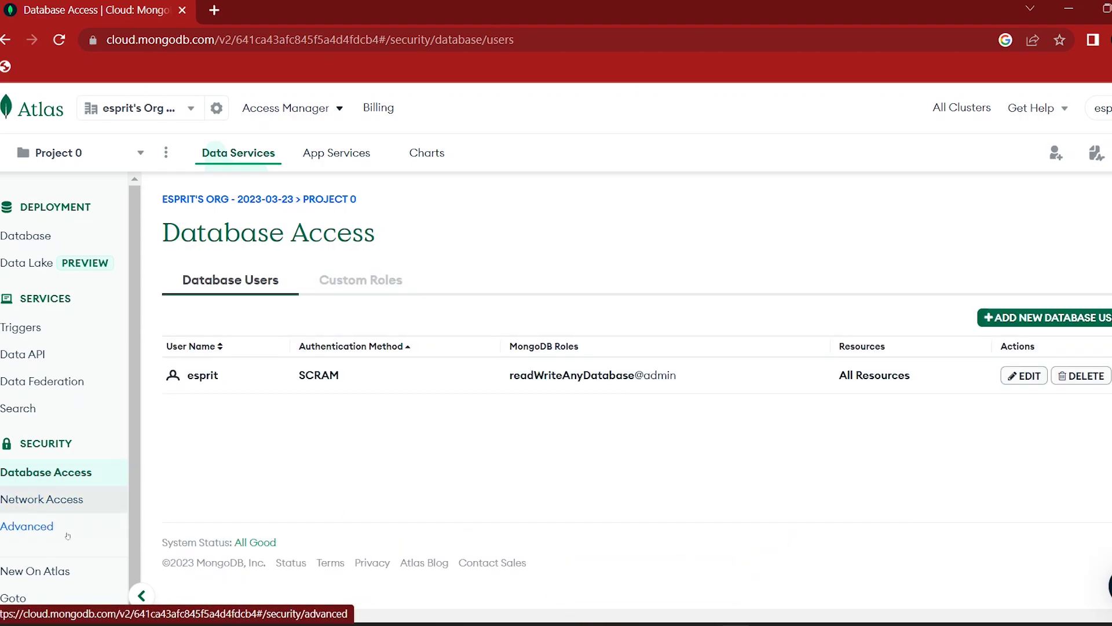